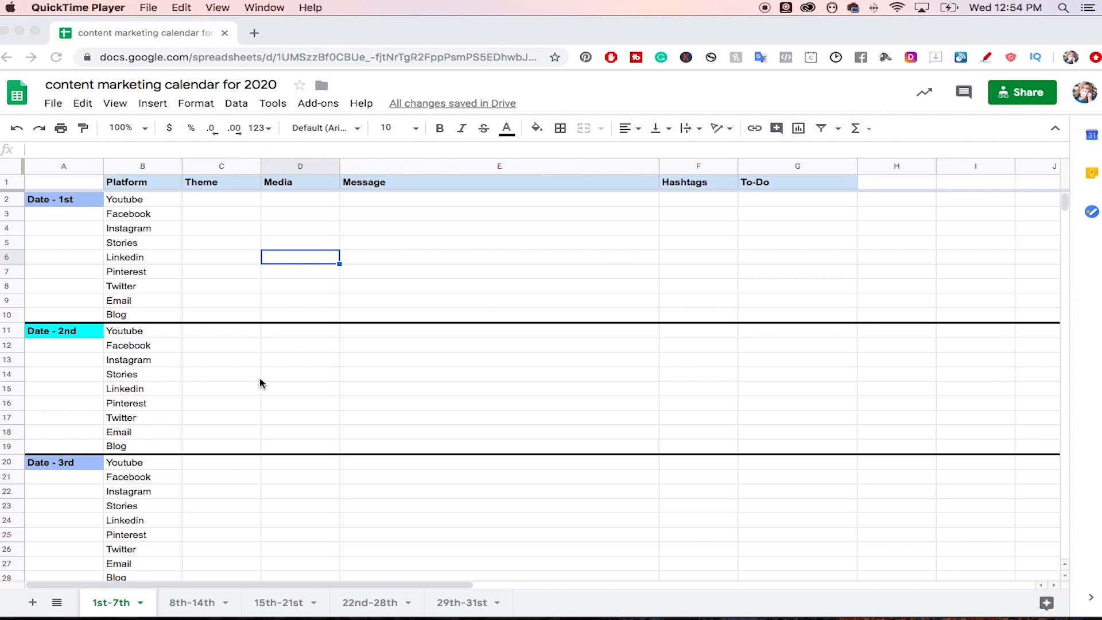
Review the dated blocks on the 1st-7th sheet, from Date - 1st through Date - 7th
scroll(292, 412, down, 12)
scroll(244, 416, up, 3)
scroll(205, 409, up, 10)
click(71, 207)
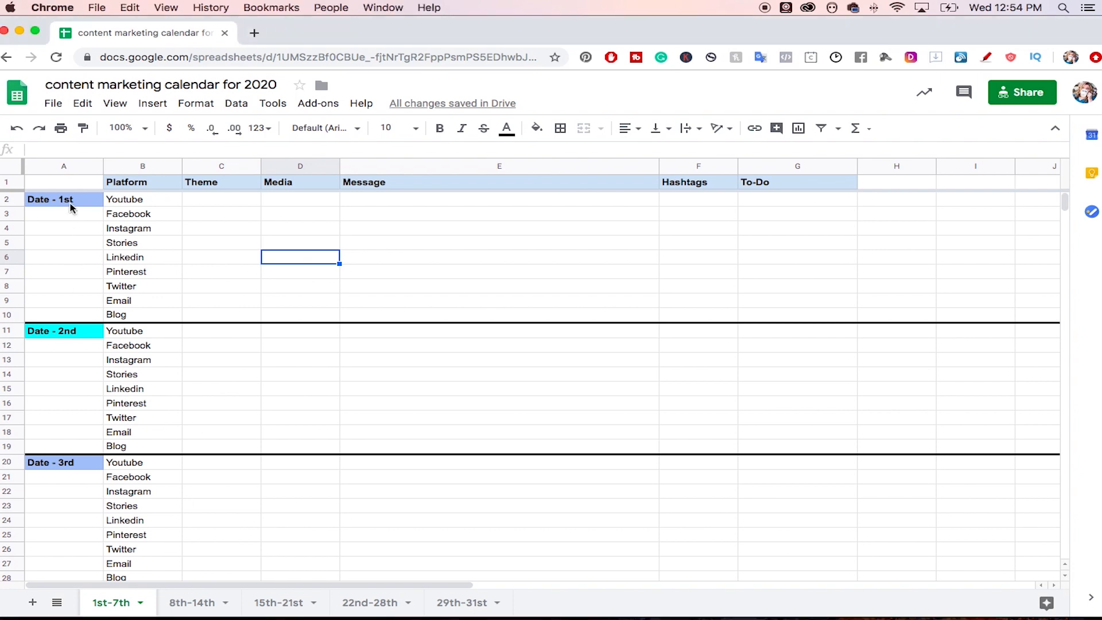
scroll(51, 345, down, 12)
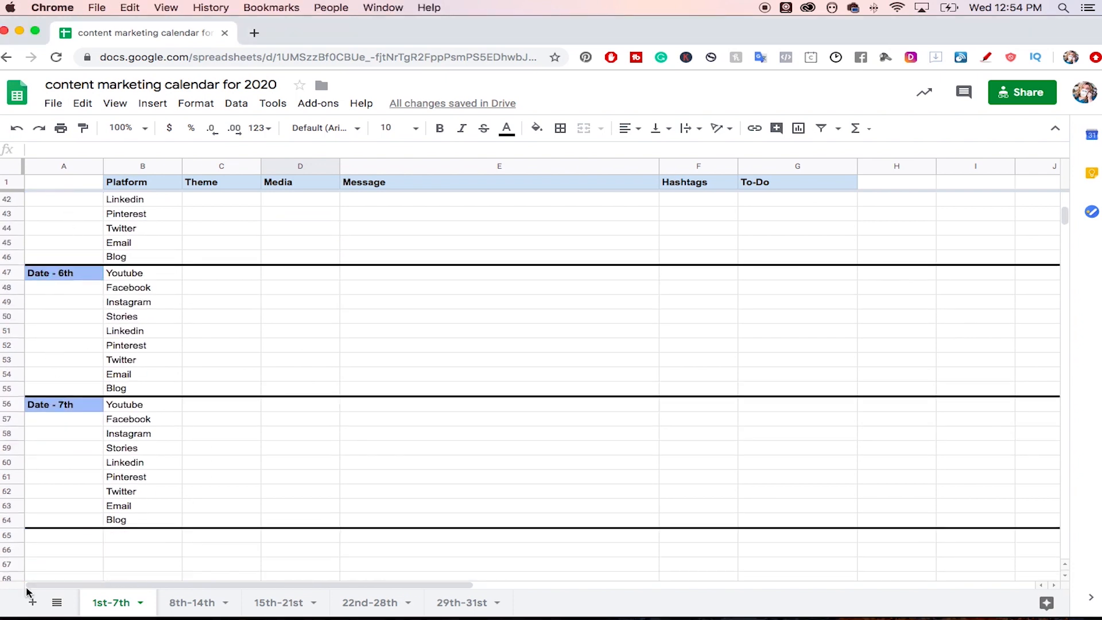
scroll(51, 515, up, 12)
click(89, 332)
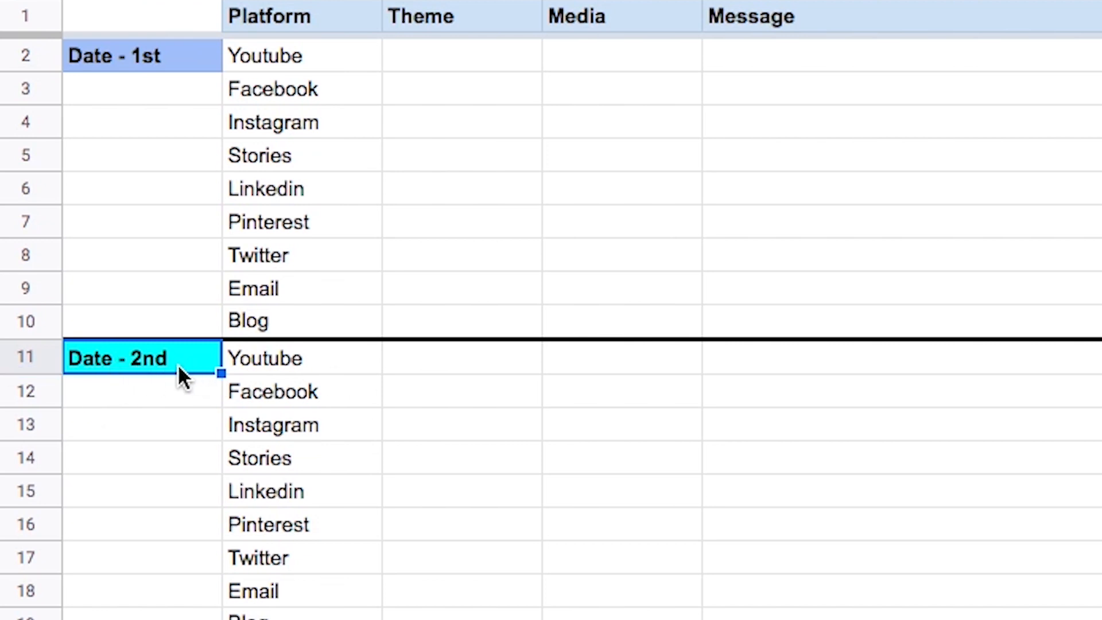
click(149, 381)
drag(146, 385, 138, 519)
click(133, 440)
drag(143, 394, 141, 523)
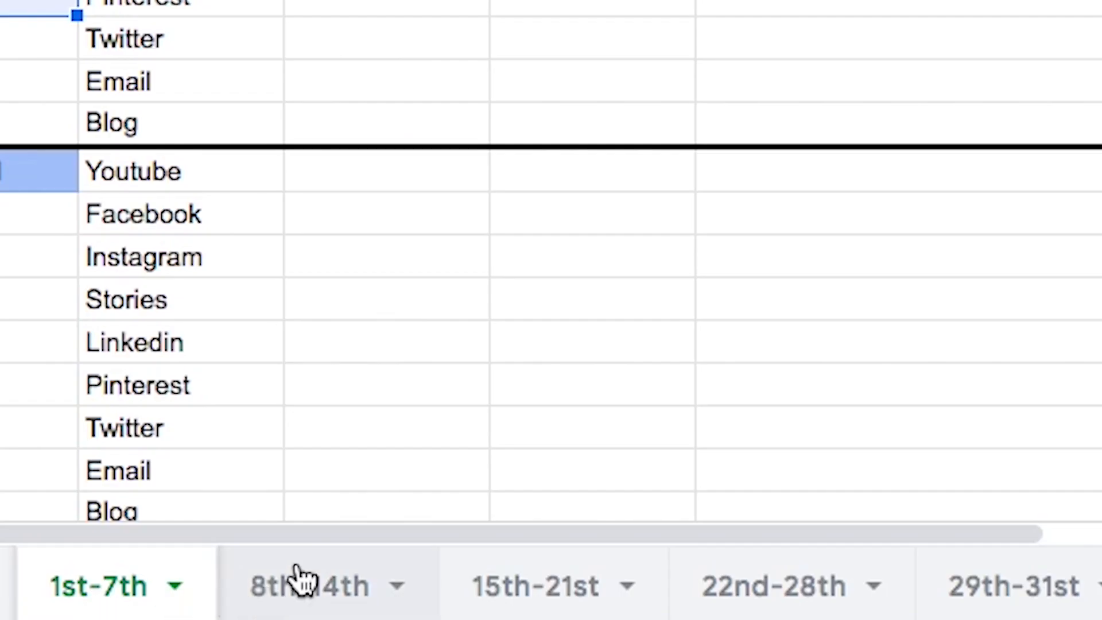
Look through the 8th-14th, 15th-21st, 22nd-28th and 29th-31st sheets and return to the 1st-7th sheet
click(298, 579)
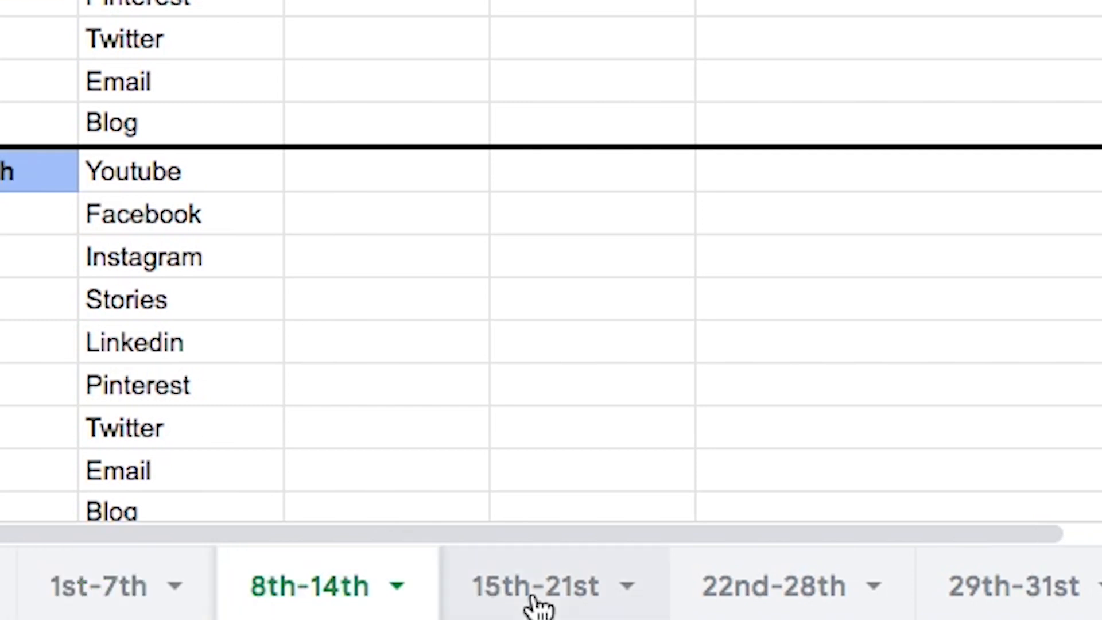
click(544, 597)
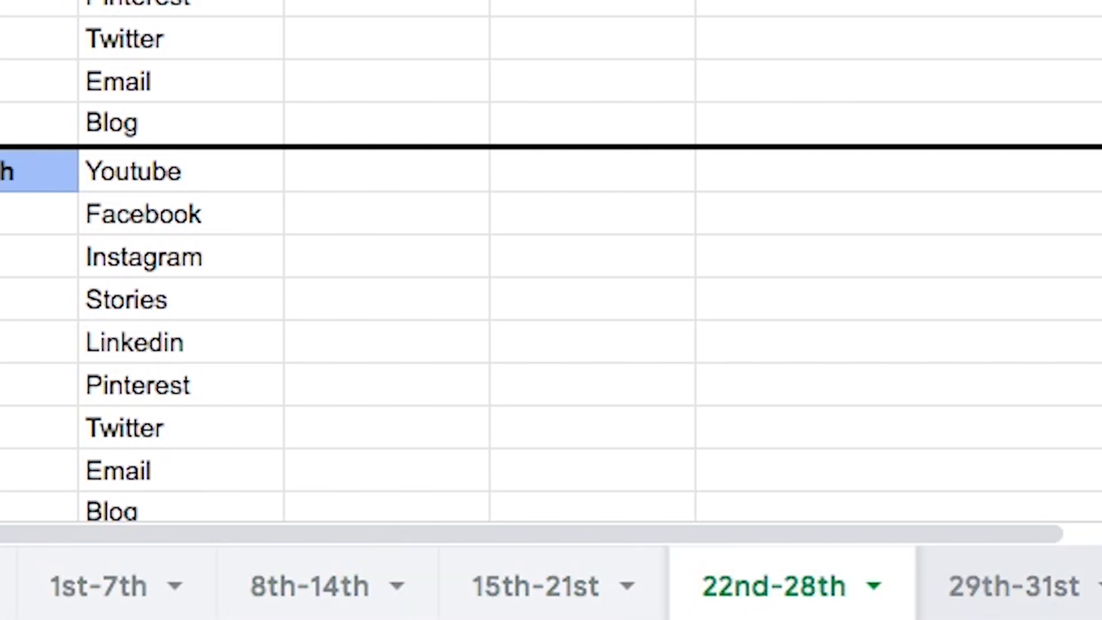
click(949, 576)
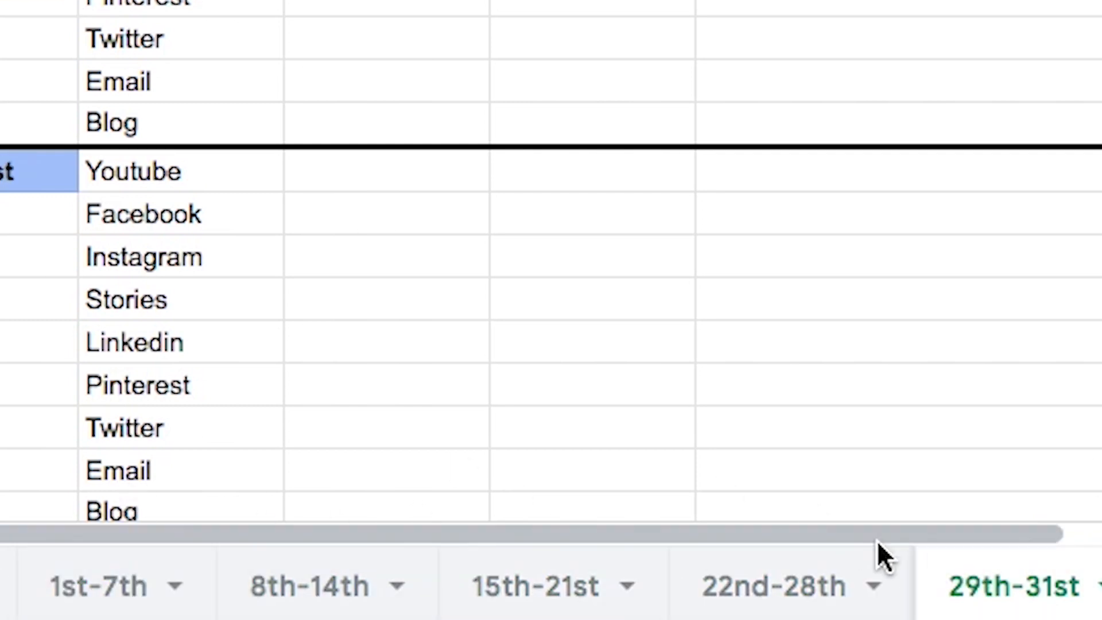
click(74, 590)
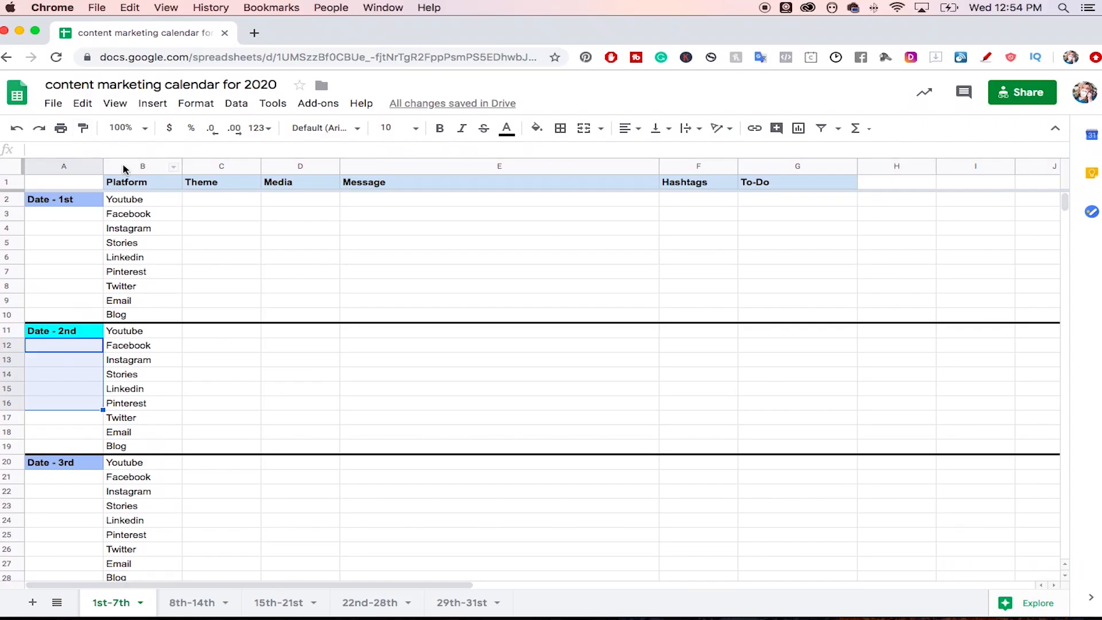
Examine the Platform column and the platforms listed under Date - 1st, from Youtube to Blog
click(140, 164)
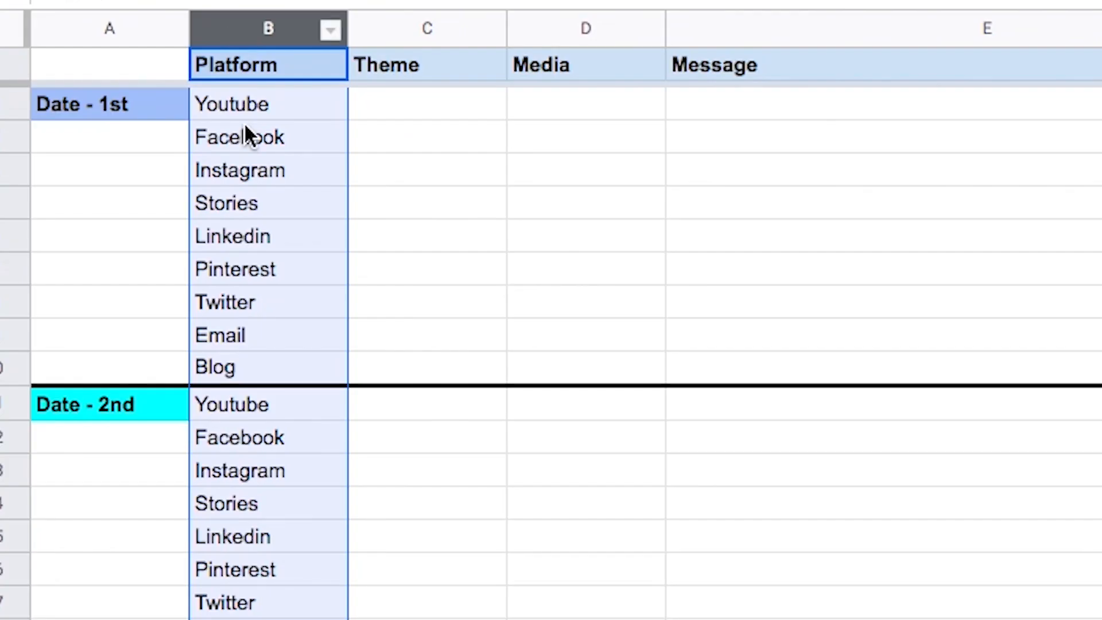
drag(246, 108, 435, 376)
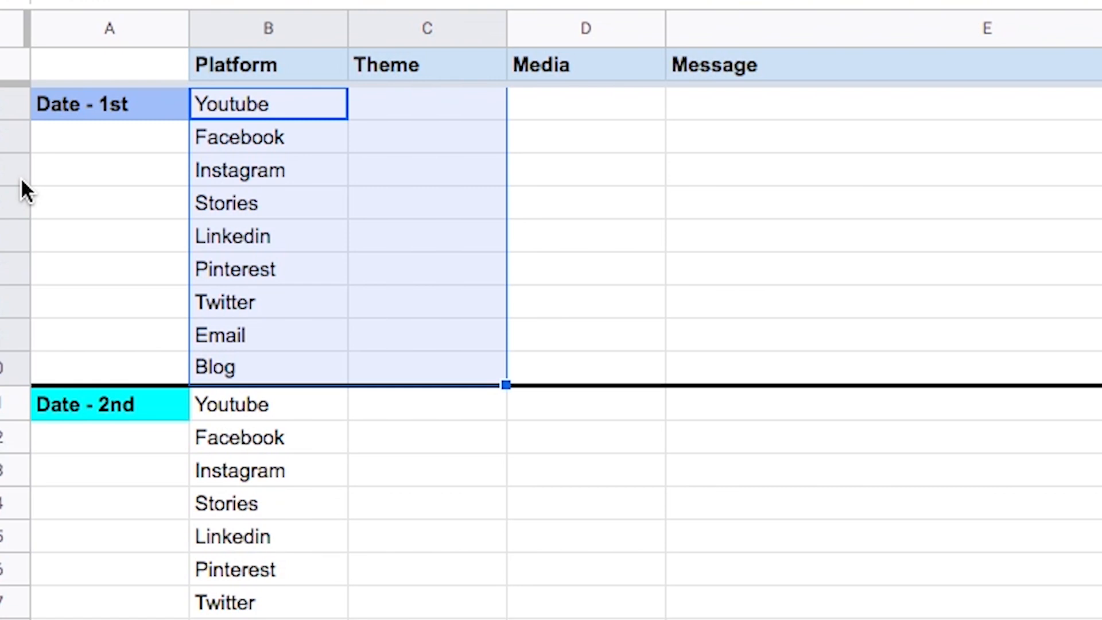
drag(229, 118, 312, 399)
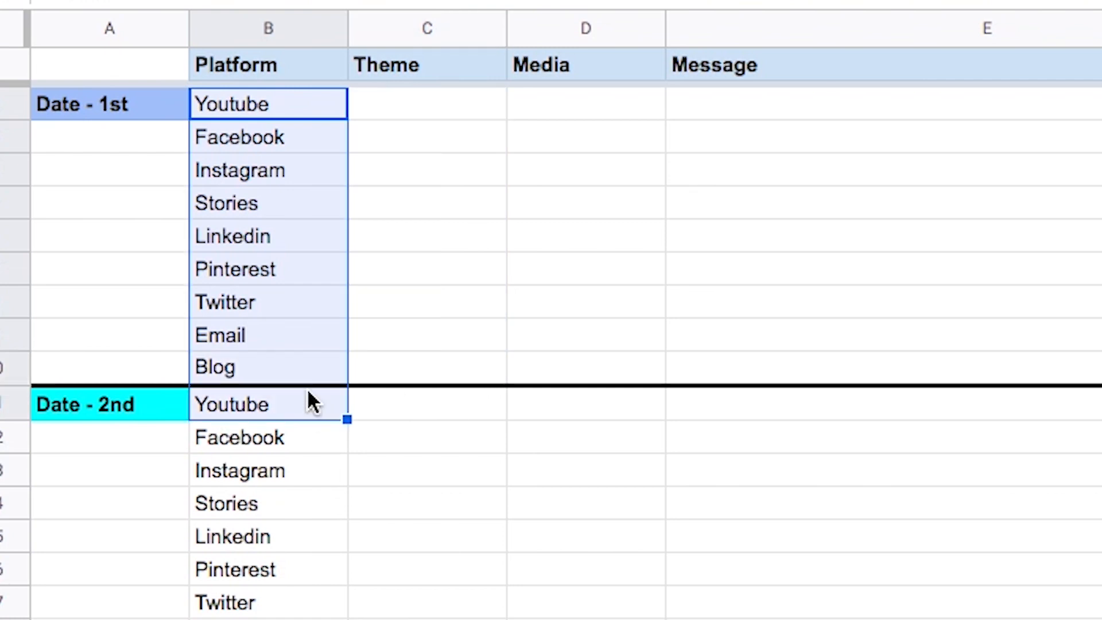
click(299, 335)
drag(272, 102, 270, 377)
click(258, 29)
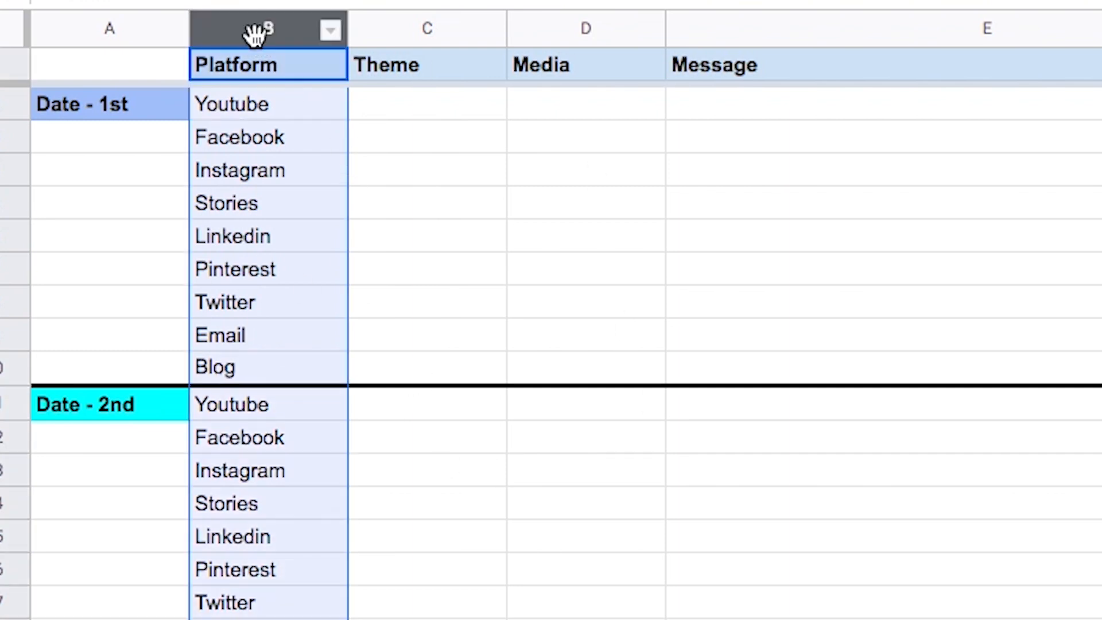
click(467, 282)
drag(271, 106, 423, 369)
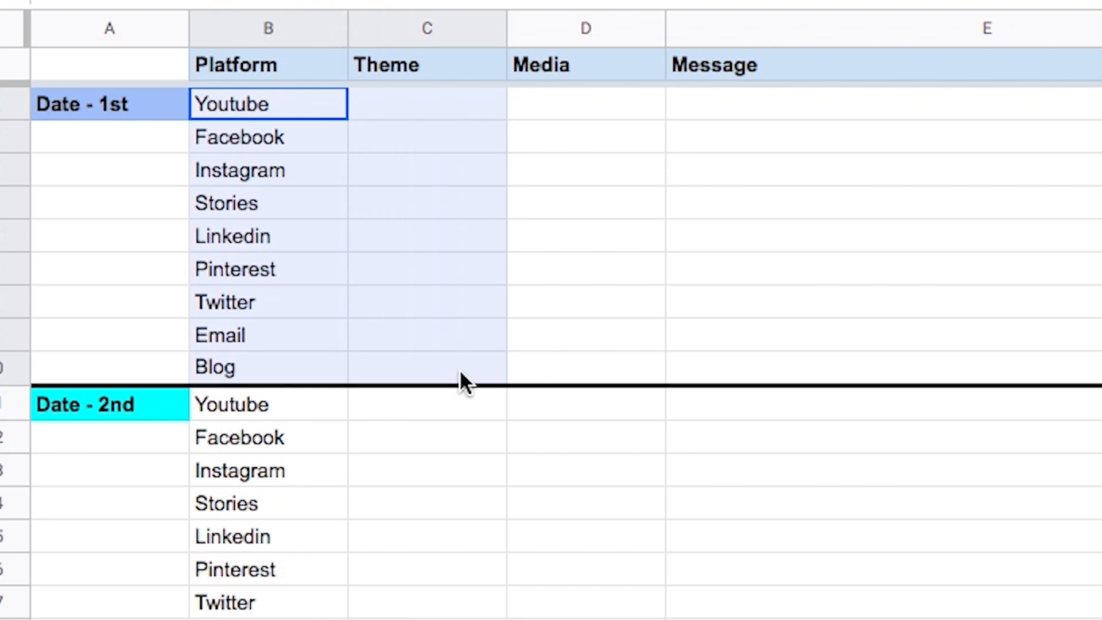
Under Date - 1st, enter the themes "Holiday" for Youtube and "pillar content" for Facebook
click(413, 29)
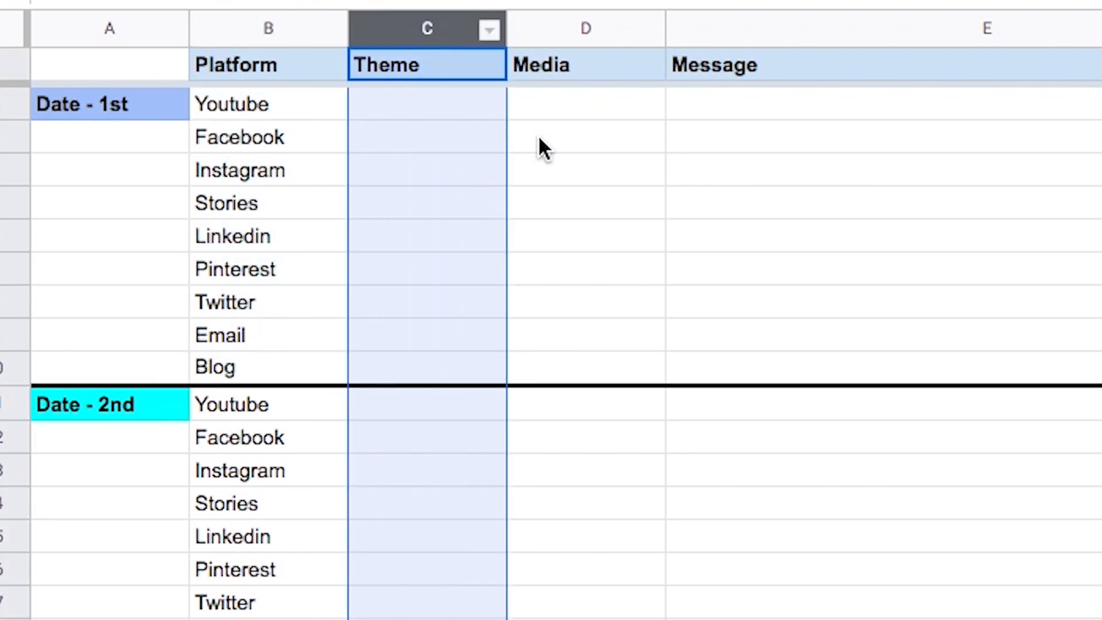
click(528, 132)
click(446, 114)
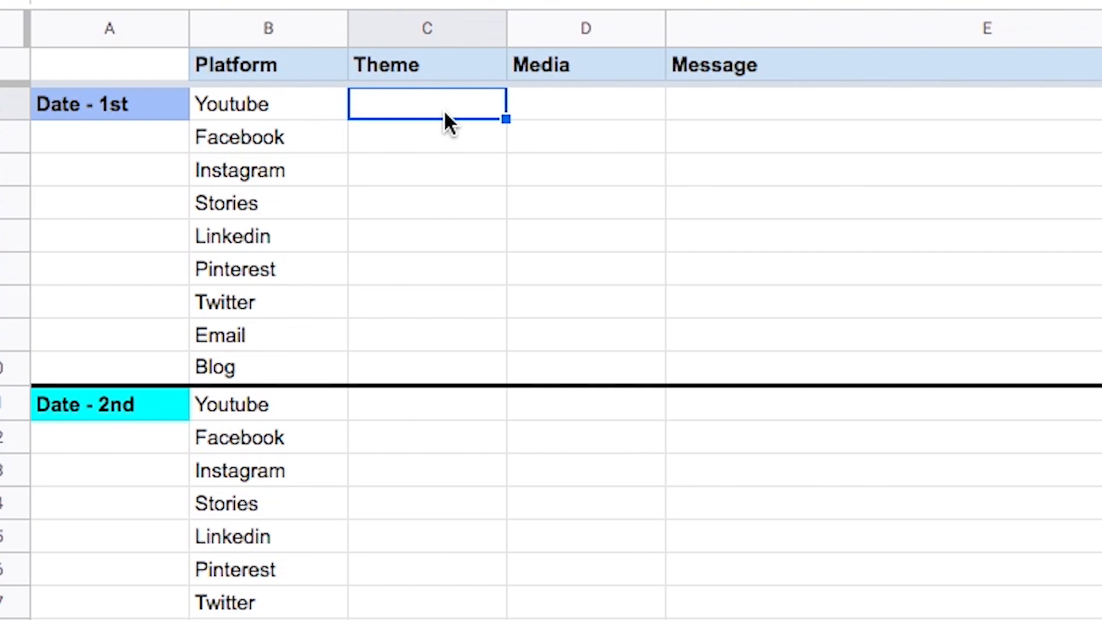
text(Holiday)
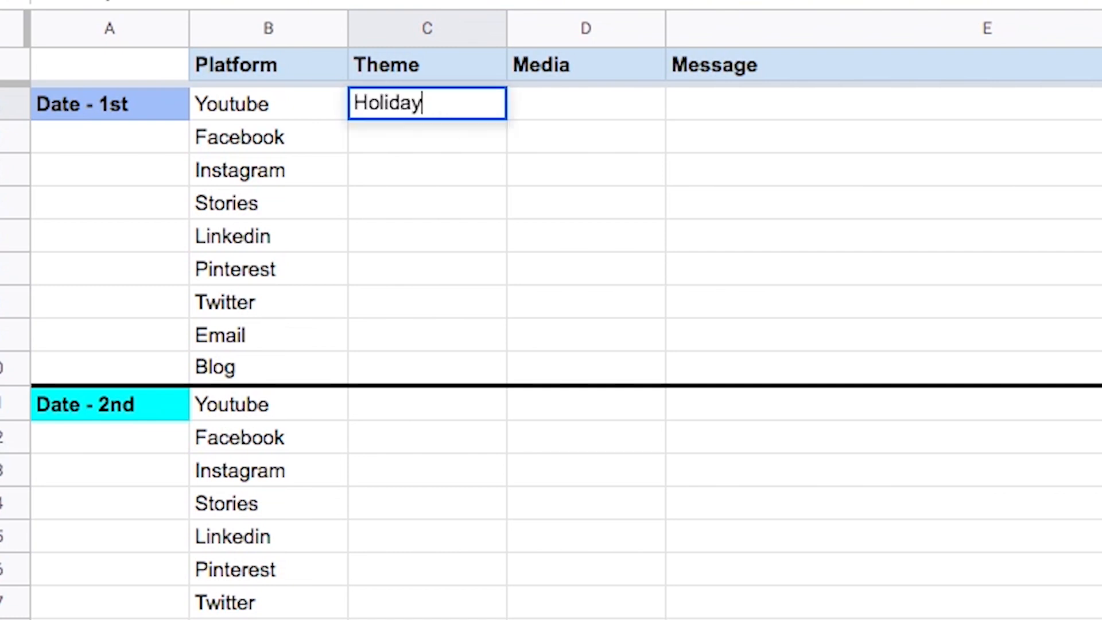
key(Return)
text(pilla)
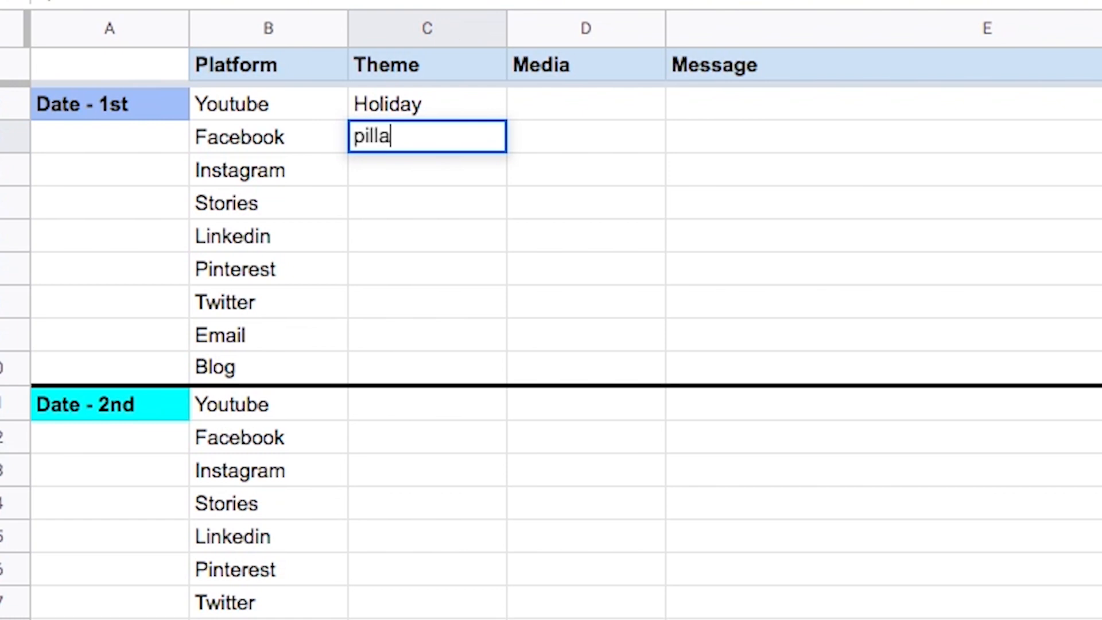
text(r content)
key(Return)
Enter the Date - 1st themes "sale" for Instagram and "promotion" for Stories
text(sale)
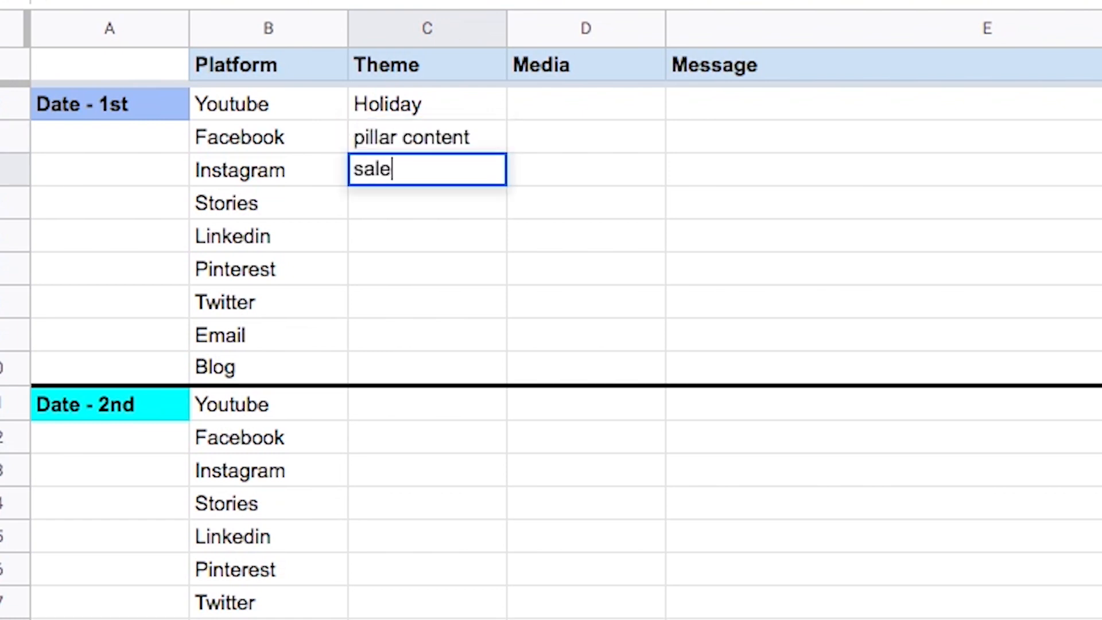
key(Return)
text(promoio)
key(BackSpace)
key(BackSpace)
text(toin)
key(Return)
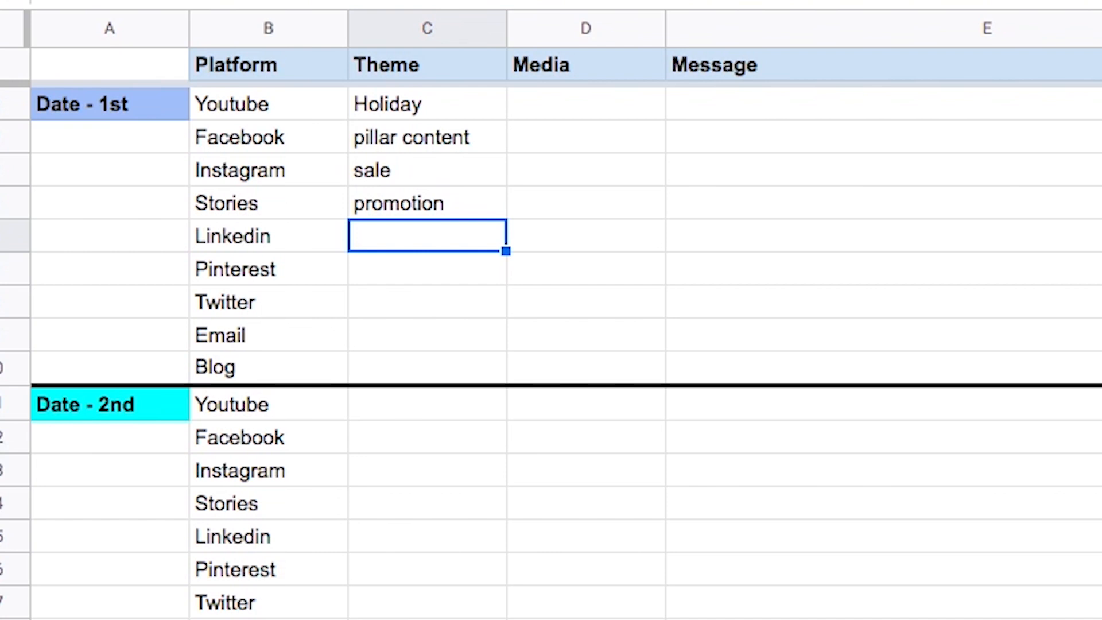
drag(411, 95, 401, 236)
mouse_move(398, 277)
mouse_down()
mouse_move(387, 229)
mouse_move(394, 258)
mouse_up()
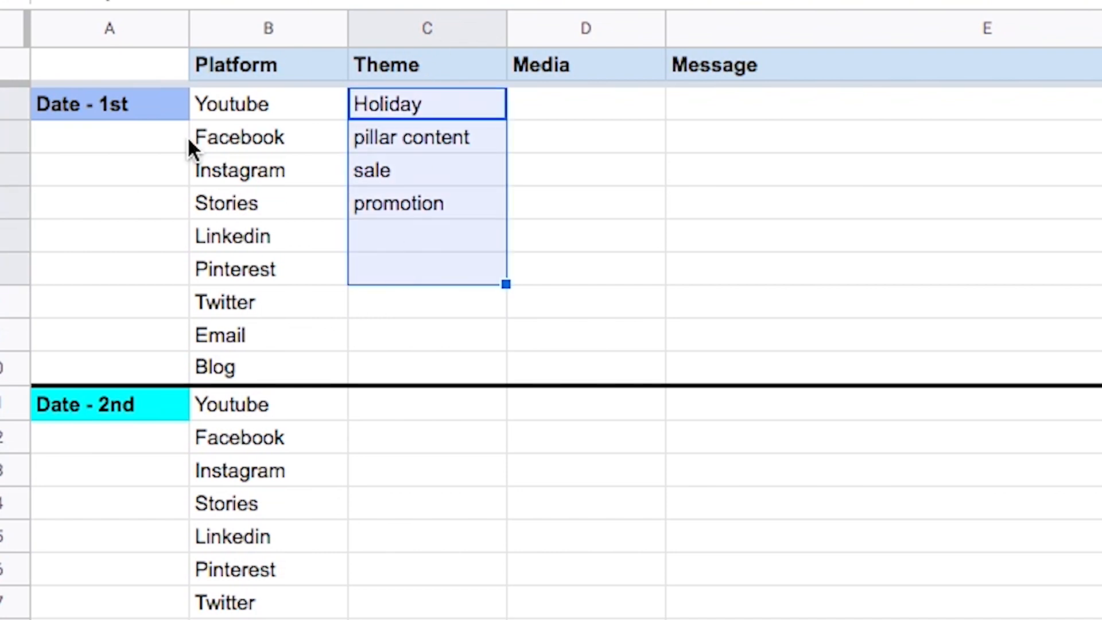
click(379, 105)
drag(412, 104, 385, 231)
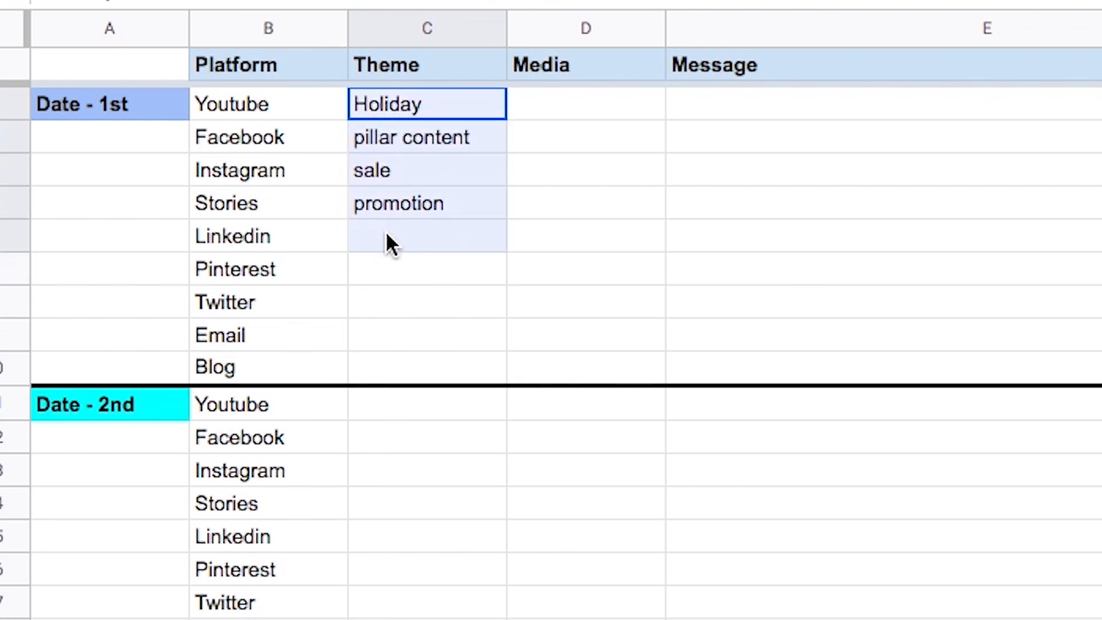
click(268, 268)
drag(367, 145, 467, 160)
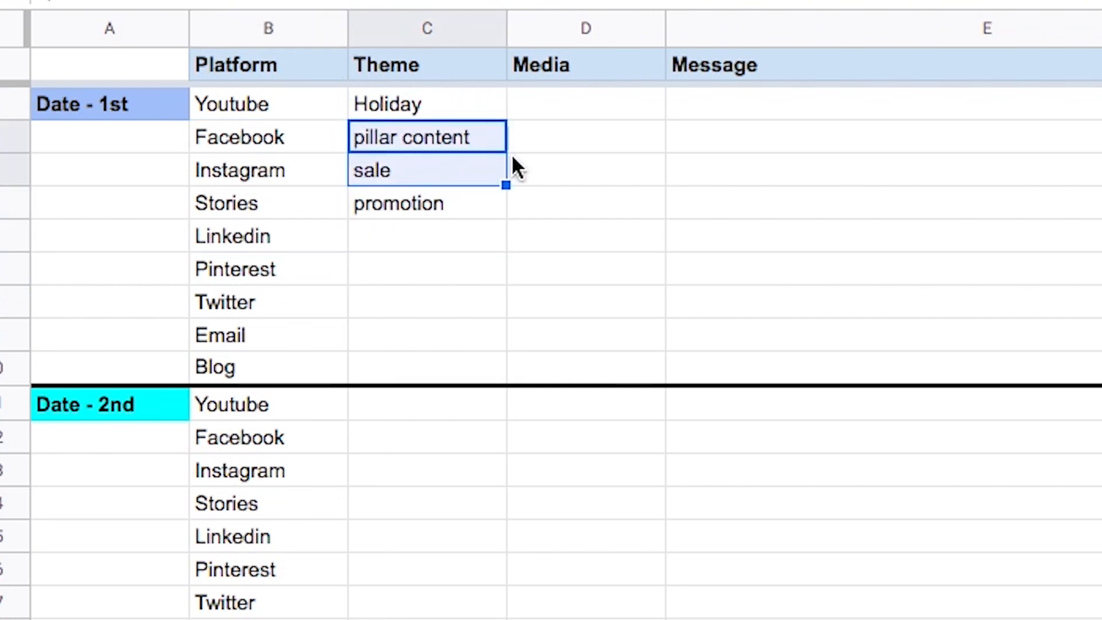
Fill the Date - 1st Media cells with "video" for Youtube, "image" for Facebook, "link" for Instagram and "text" for Stories
click(589, 115)
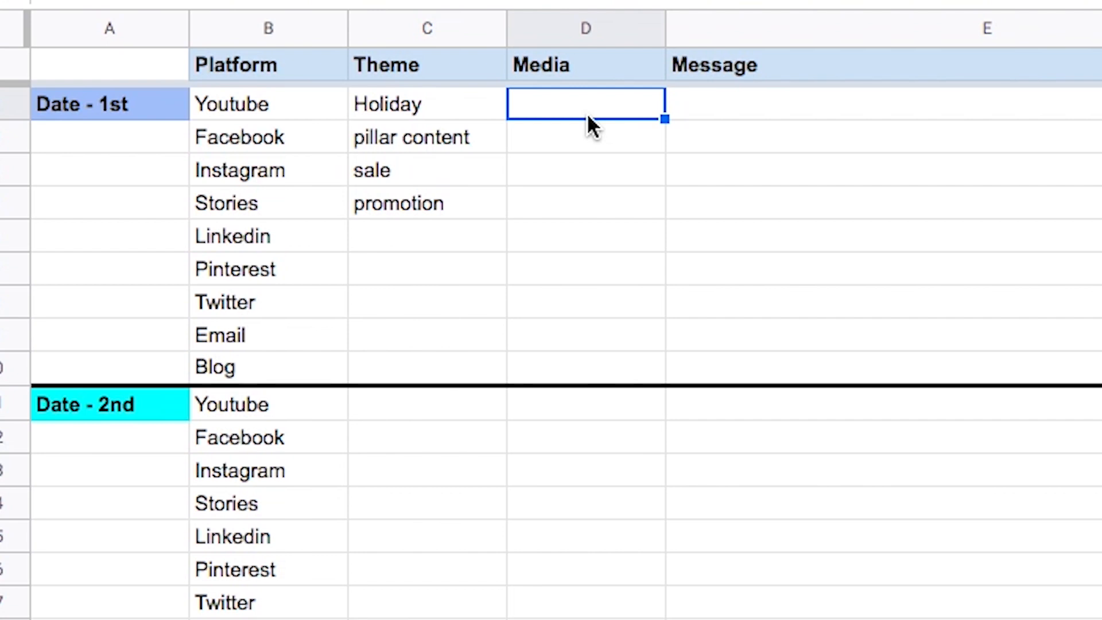
text(video)
key(Return)
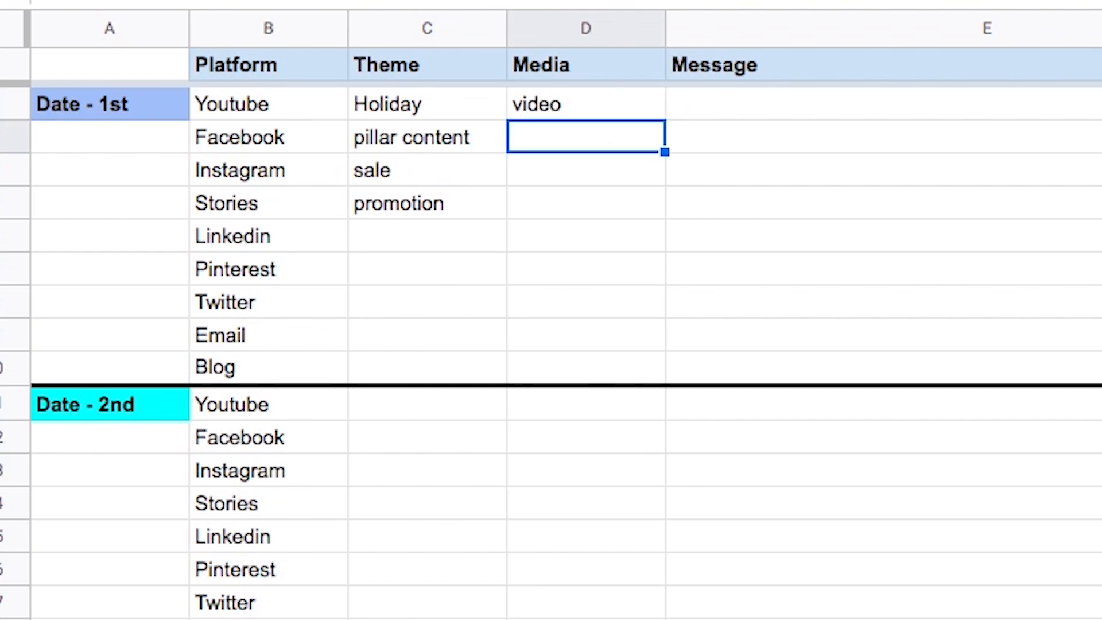
text(image)
key(Return)
text(link)
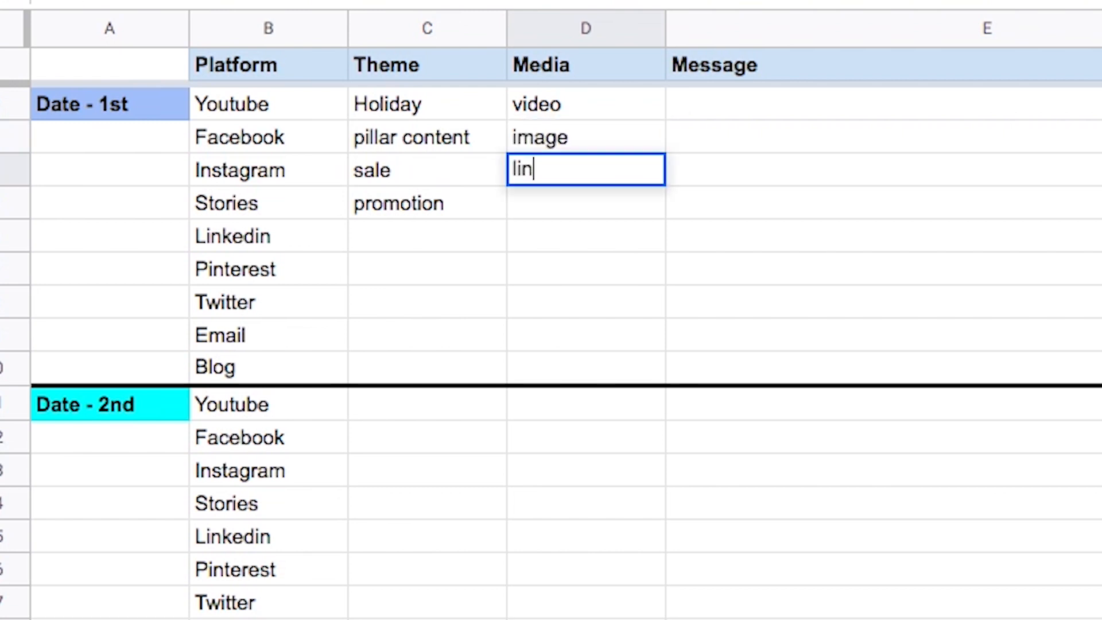
key(Return)
text(text)
key(Return)
Enter "engaging content : polls or questions or stickers" as the Linkedin media under Date - 1st
text(eng)
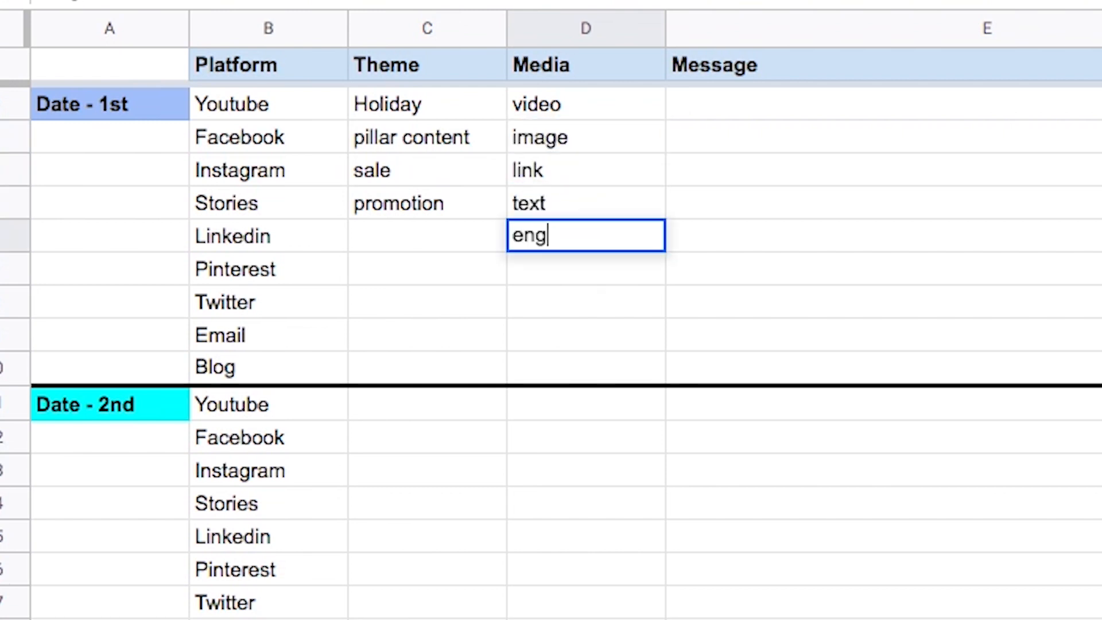
text(aging content )
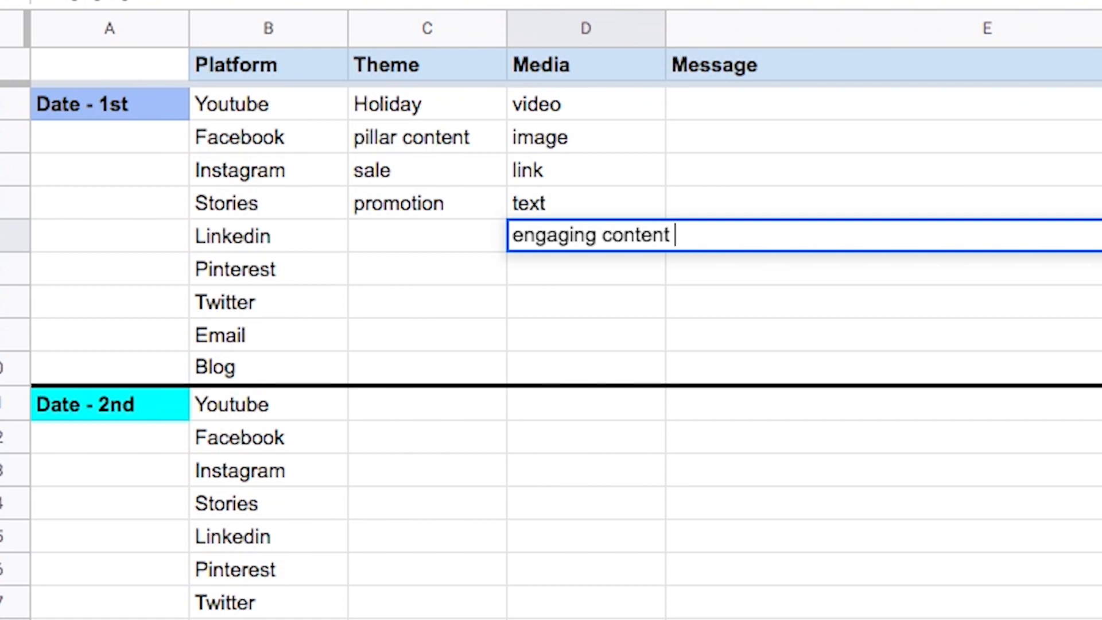
text(: polls)
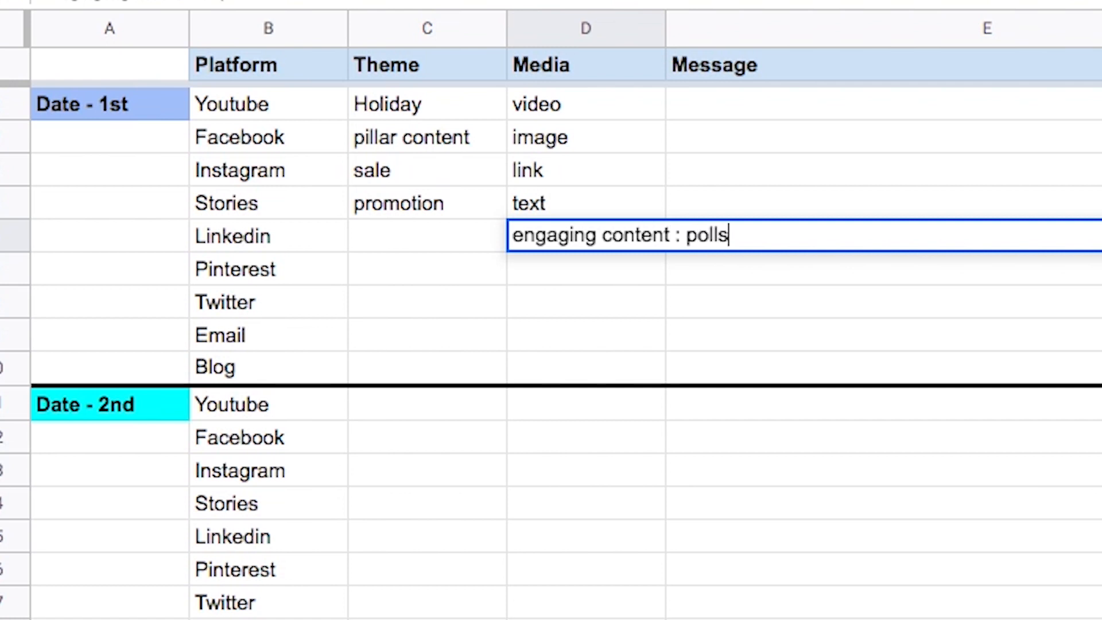
text( or questions)
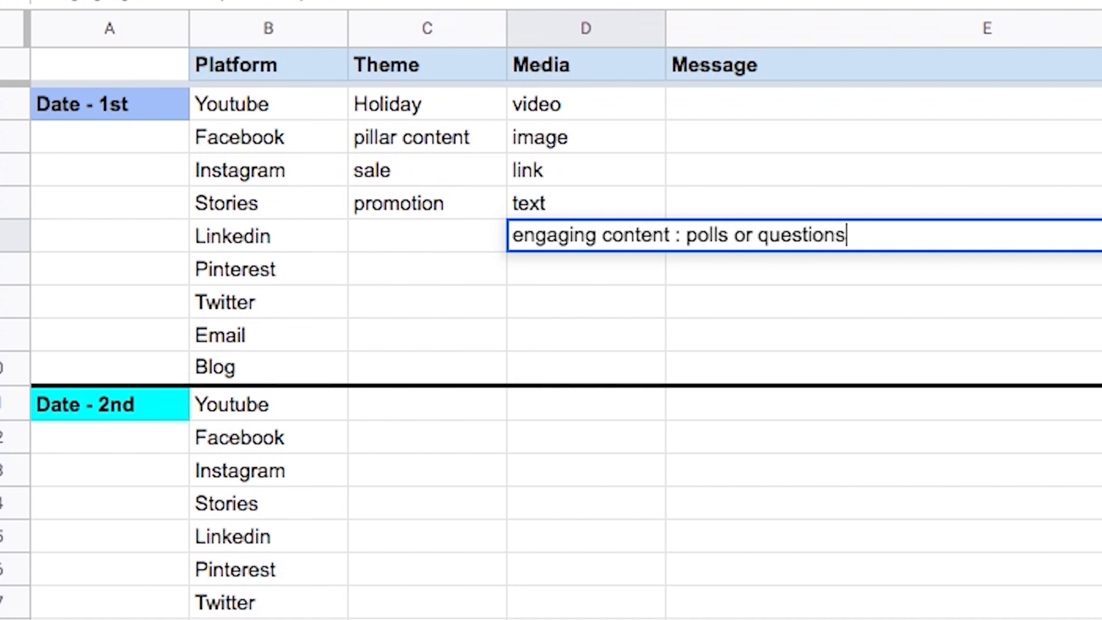
text( or stickers)
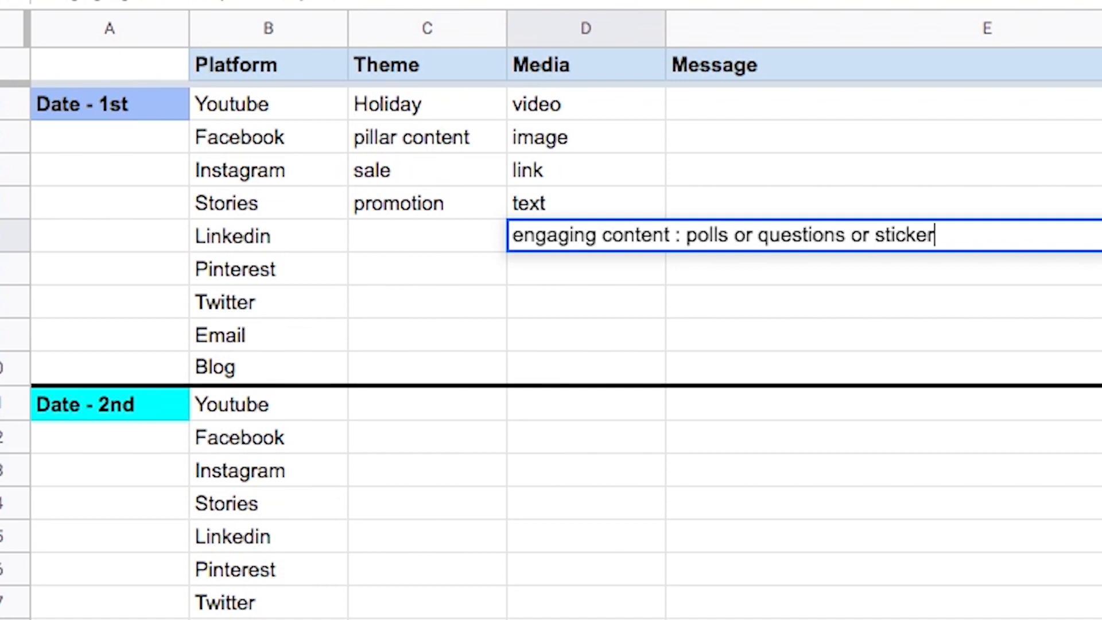
key(Return)
Enter "yoru thoughts, a story, actoin and compelling content" as the Youtube message under Date - 1st
key(Right)
key(Up)
key(Up)
key(Up)
key(Up)
key(Up)
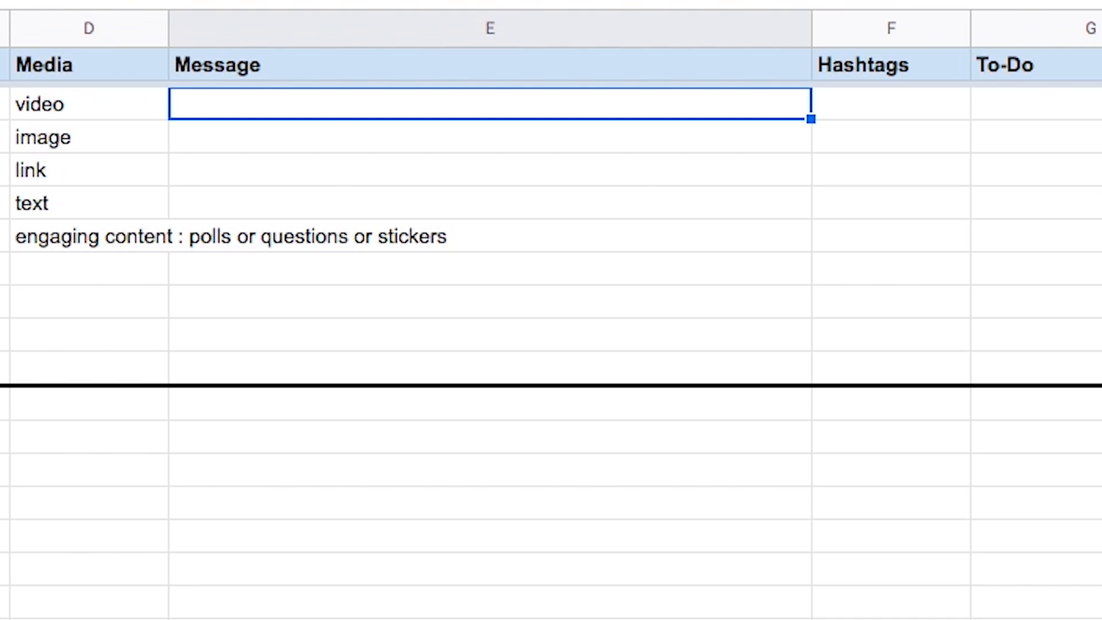
text(yoru th)
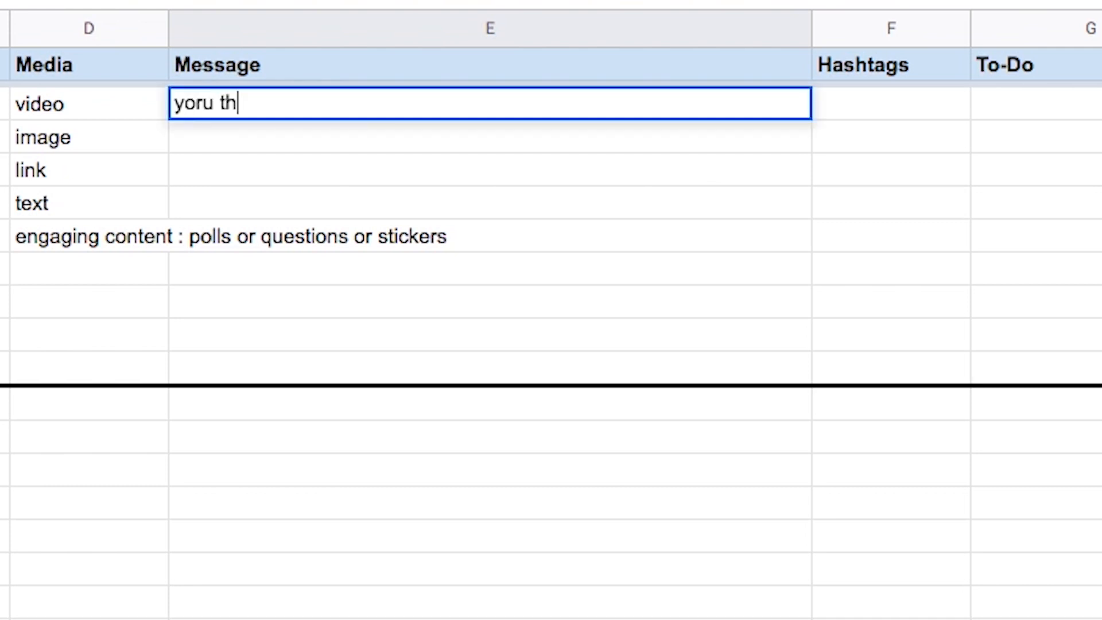
text(oughts, a sto)
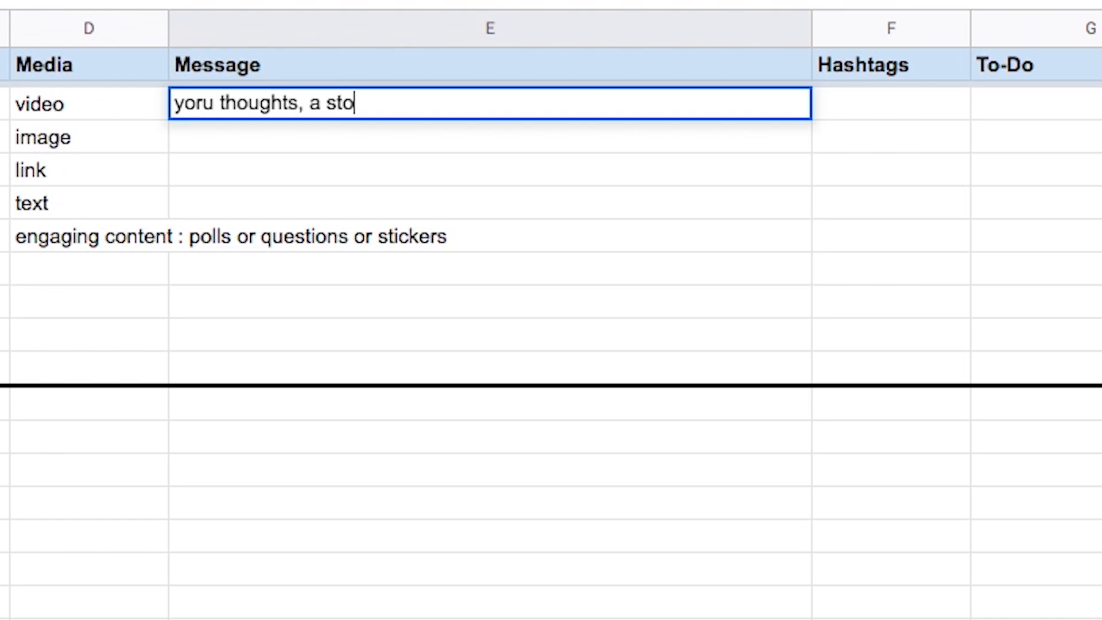
text(ry, actoi)
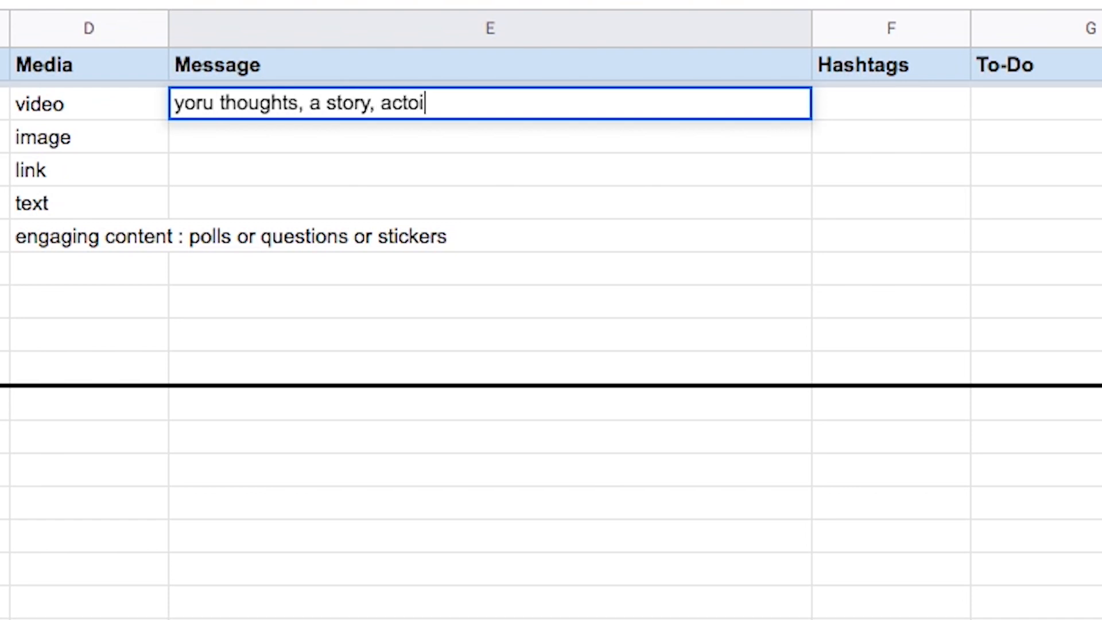
text(n and compelling content)
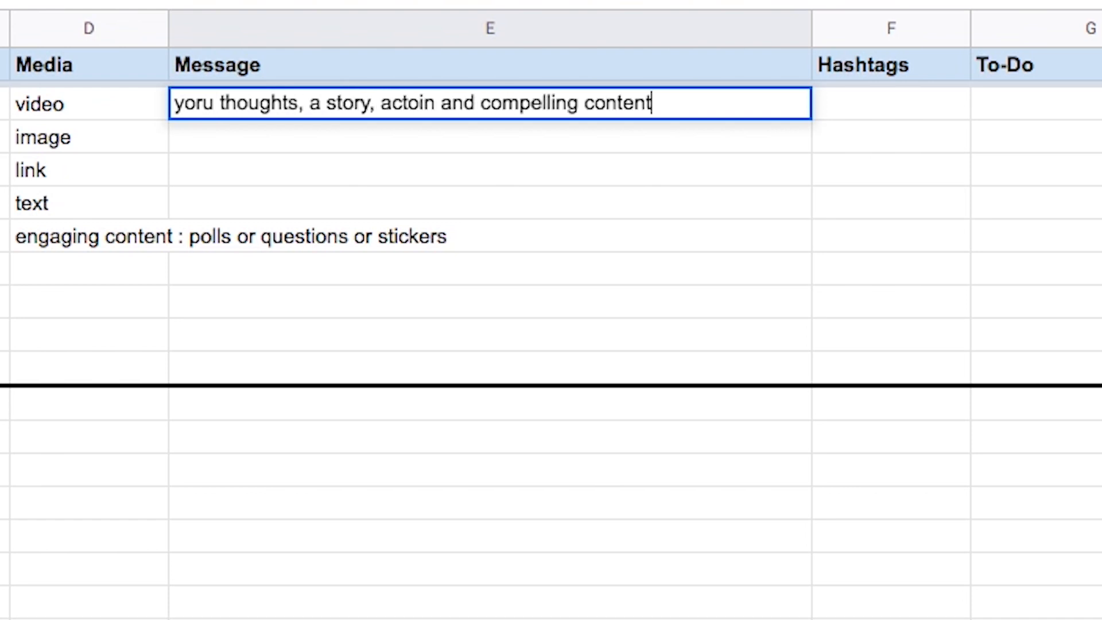
Correct the misspelled first word of the Date - 1st Youtube message to "your"
click(215, 107)
key(BackSpace)
key(BackSpace)
text(ur)
click(479, 175)
click(423, 110)
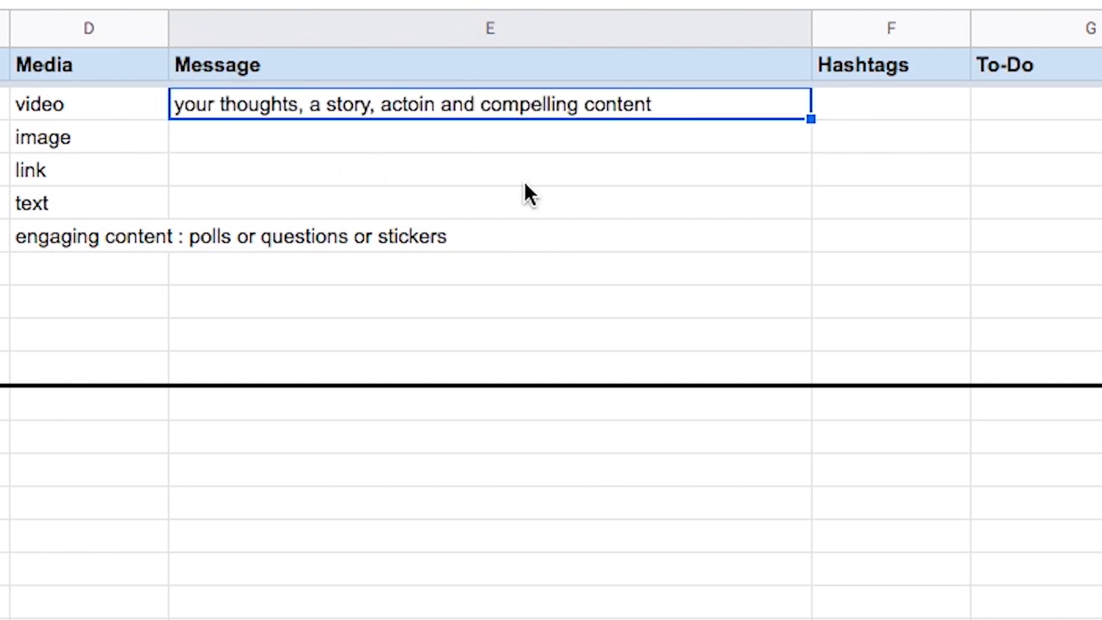
click(407, 180)
mouse_move(401, 109)
mouse_down()
mouse_move(396, 609)
mouse_move(409, 105)
mouse_up()
Under Date - 1st, enter "3 on yt" as the Youtube hashtags and "0" for Facebook
click(871, 105)
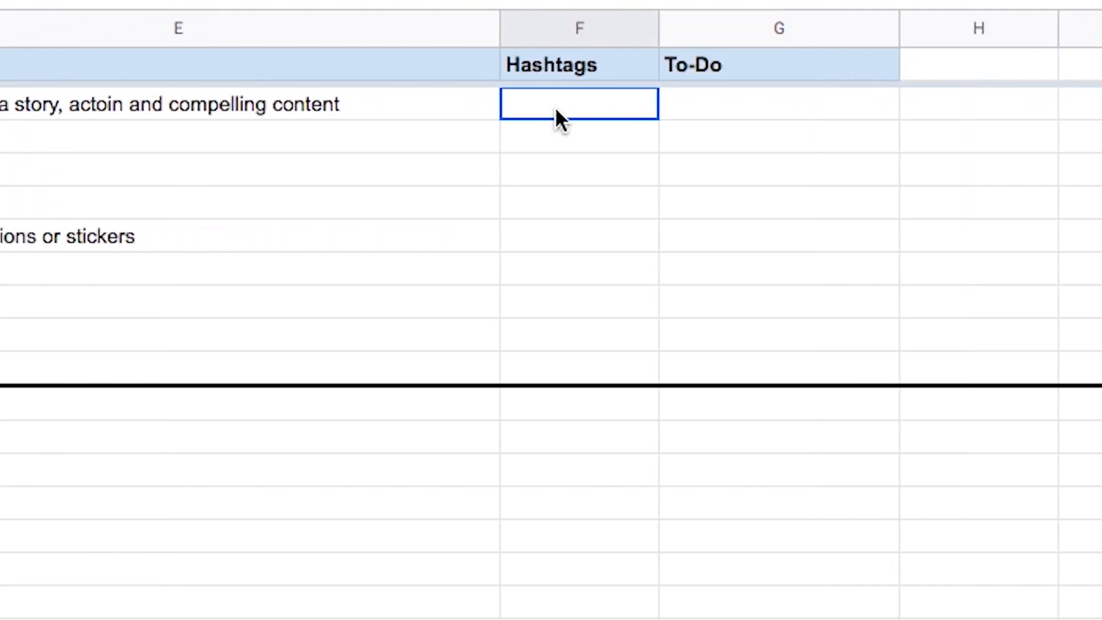
drag(870, 115, 877, 371)
drag(563, 370, 545, 100)
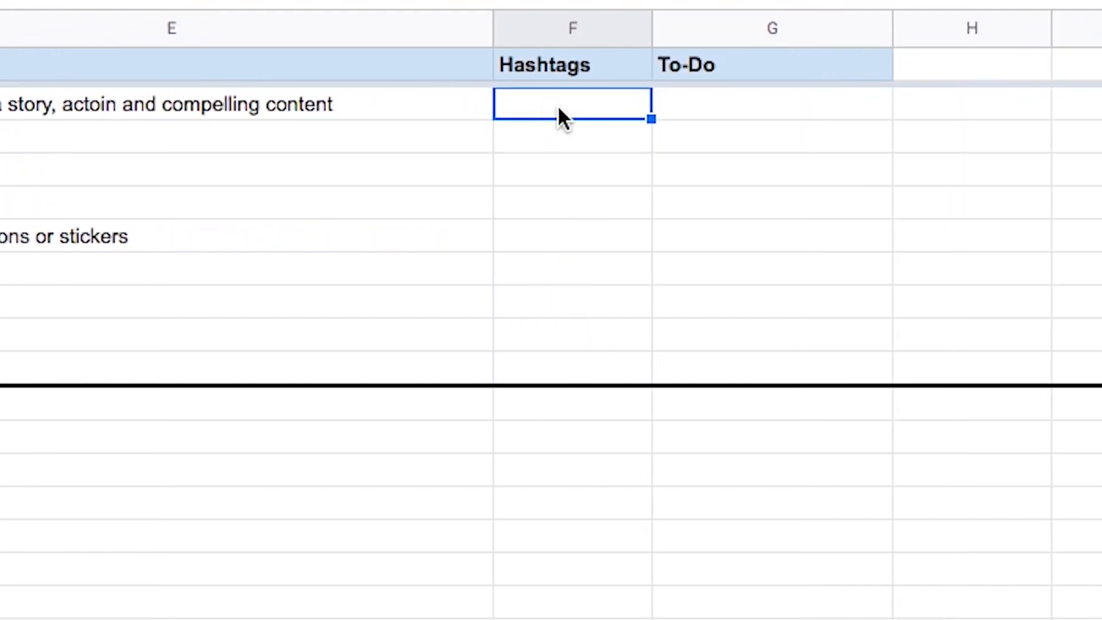
text(3 on yt)
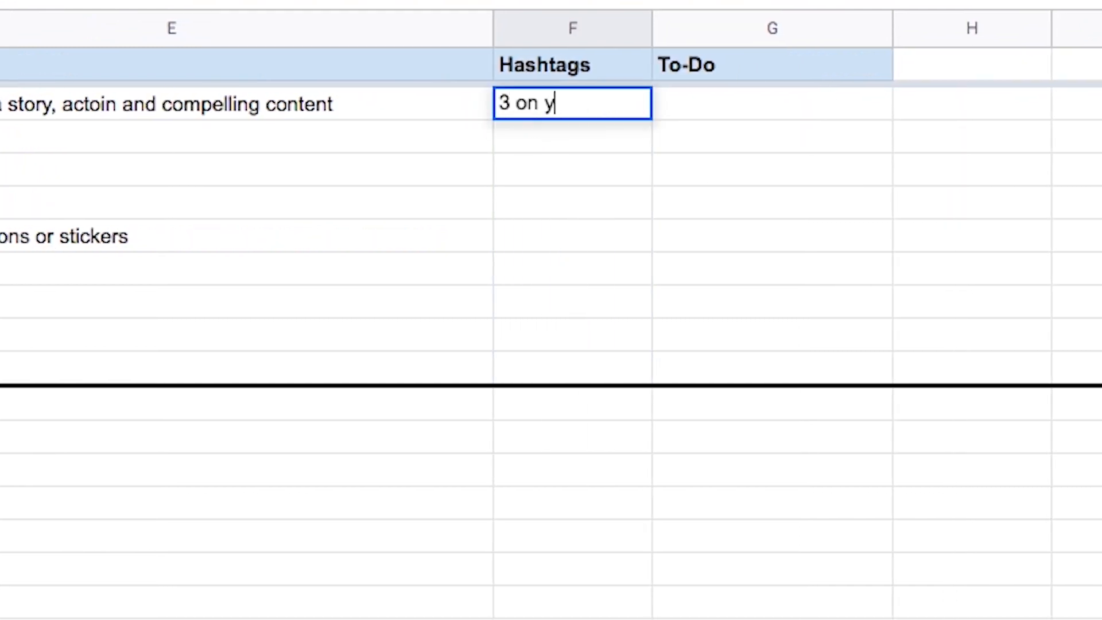
key(Return)
key(Down)
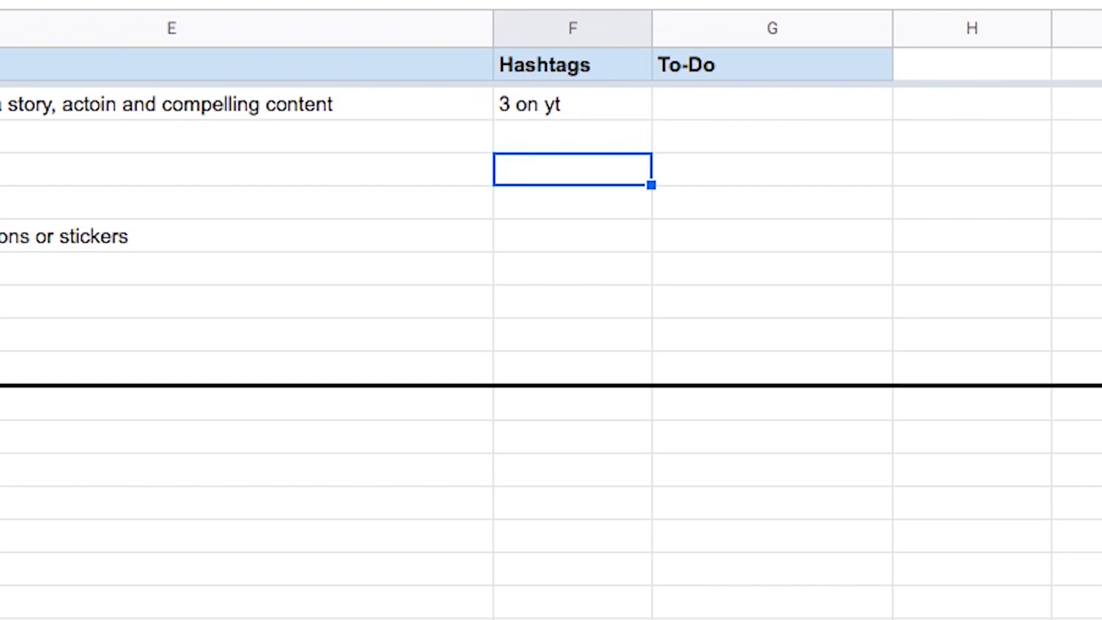
key(Up)
text(0)
key(Return)
Enter the Date - 1st hashtag limits "up to 30" for Instagram and "no more 3" for Stories
text(up to 30)
key(Return)
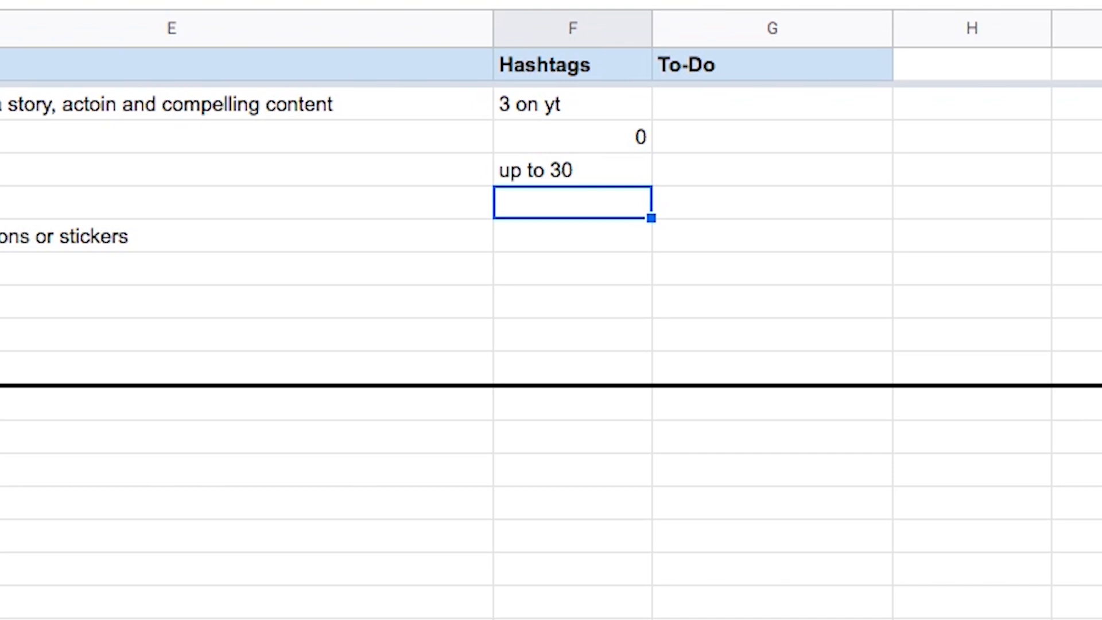
key(Down)
key(Up)
text(no more 3)
key(Return)
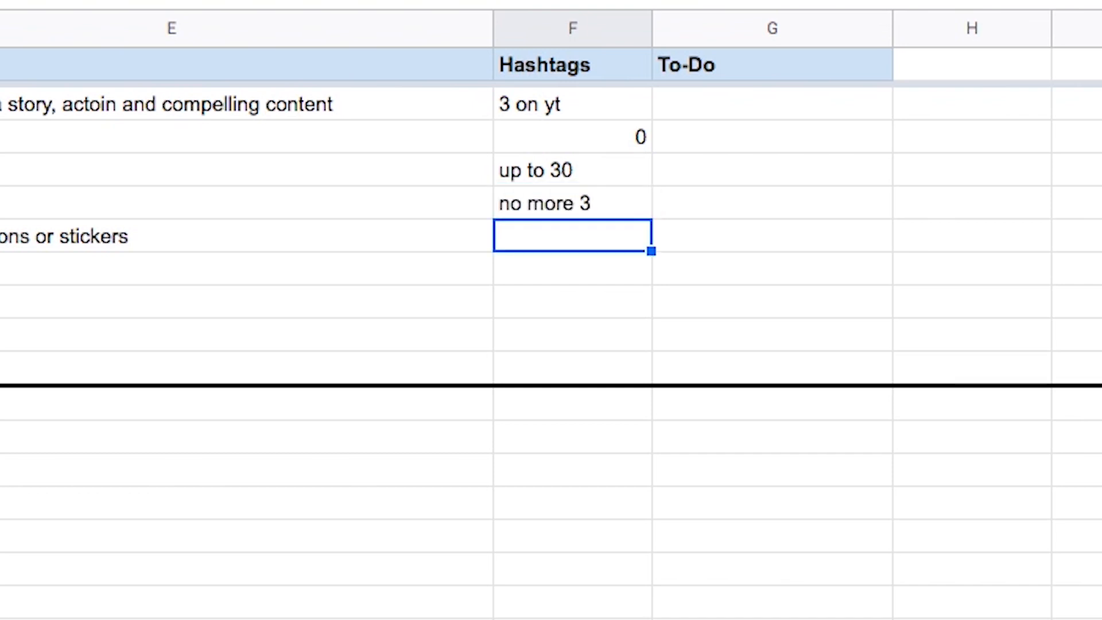
Fill the Date - 1st Hashtags cells with "up to 10 at the end" for Linkedin and "3" for both Pinterest and Twitter
text(up to )
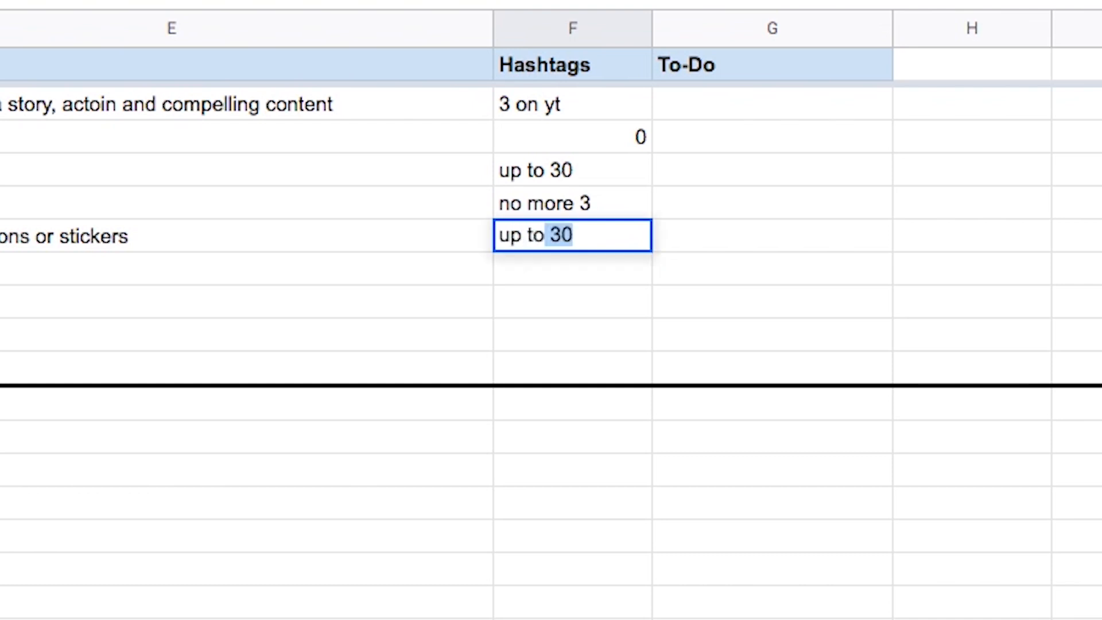
text(10 at the end)
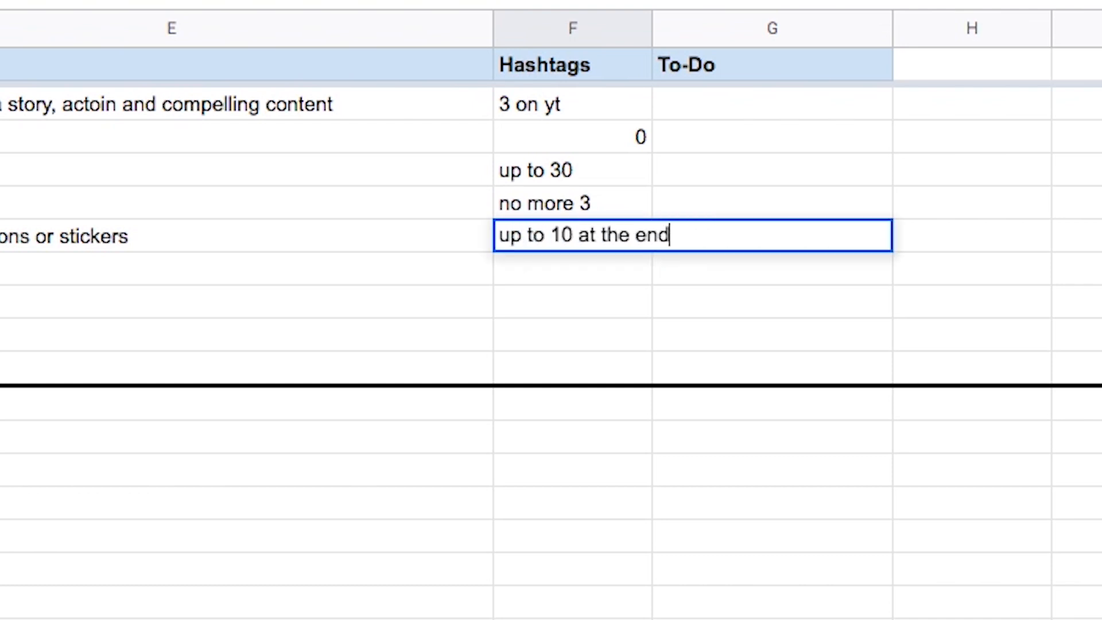
key(Return)
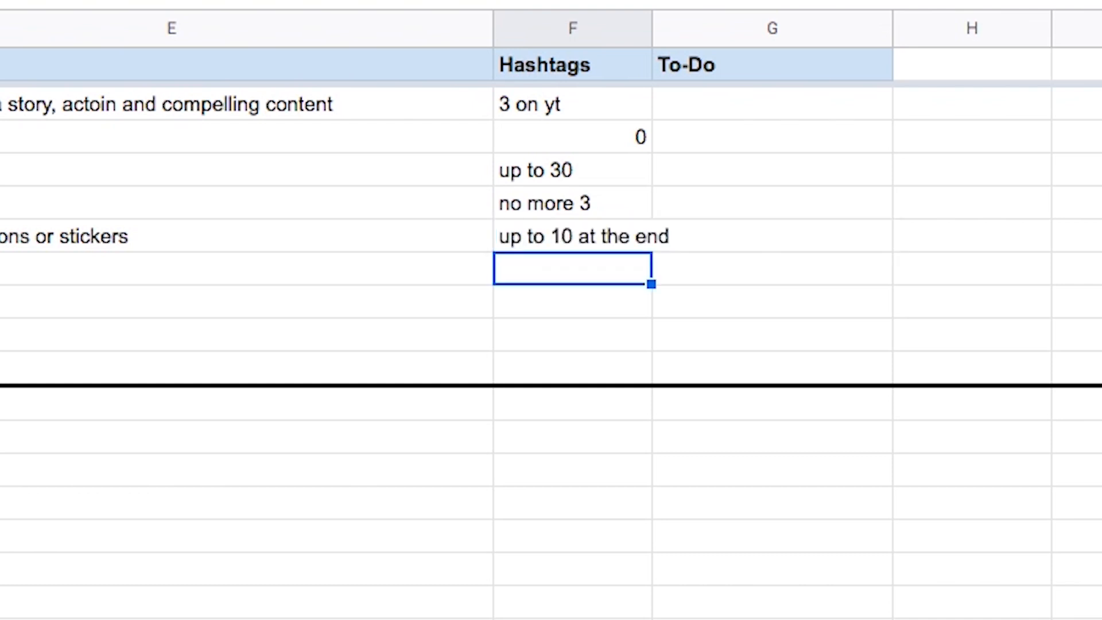
text(3)
key(Return)
text(3)
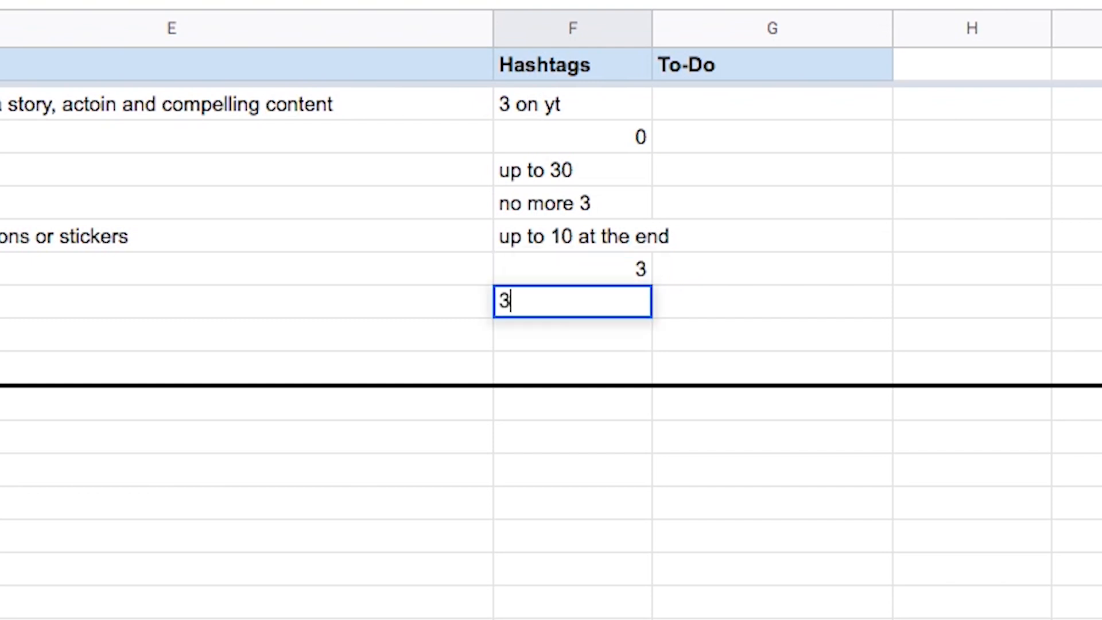
key(Return)
key(Return)
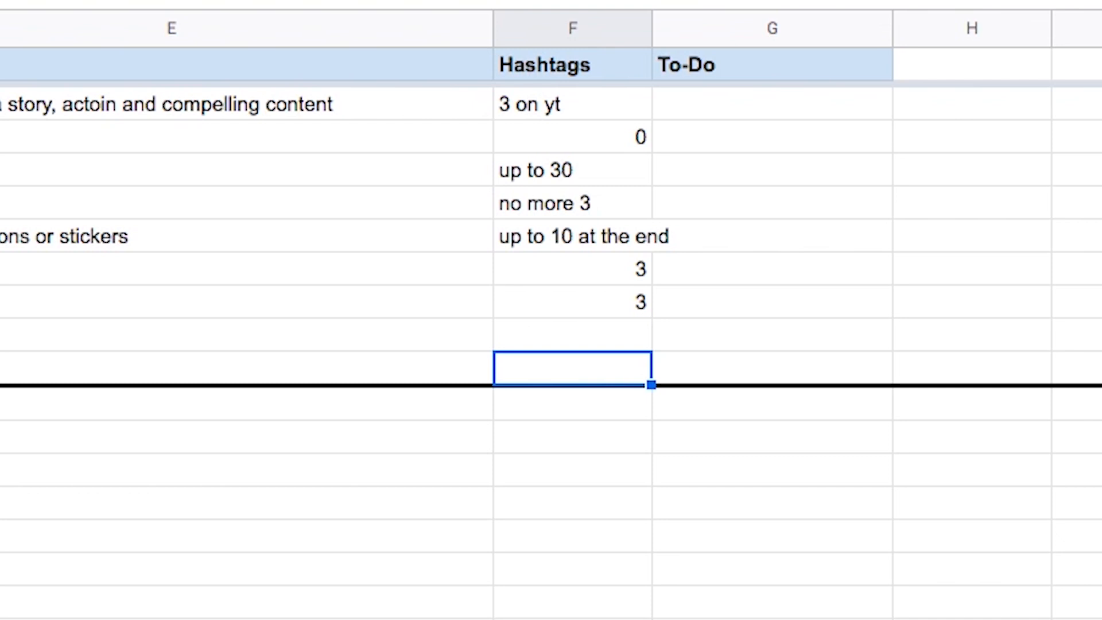
click(572, 334)
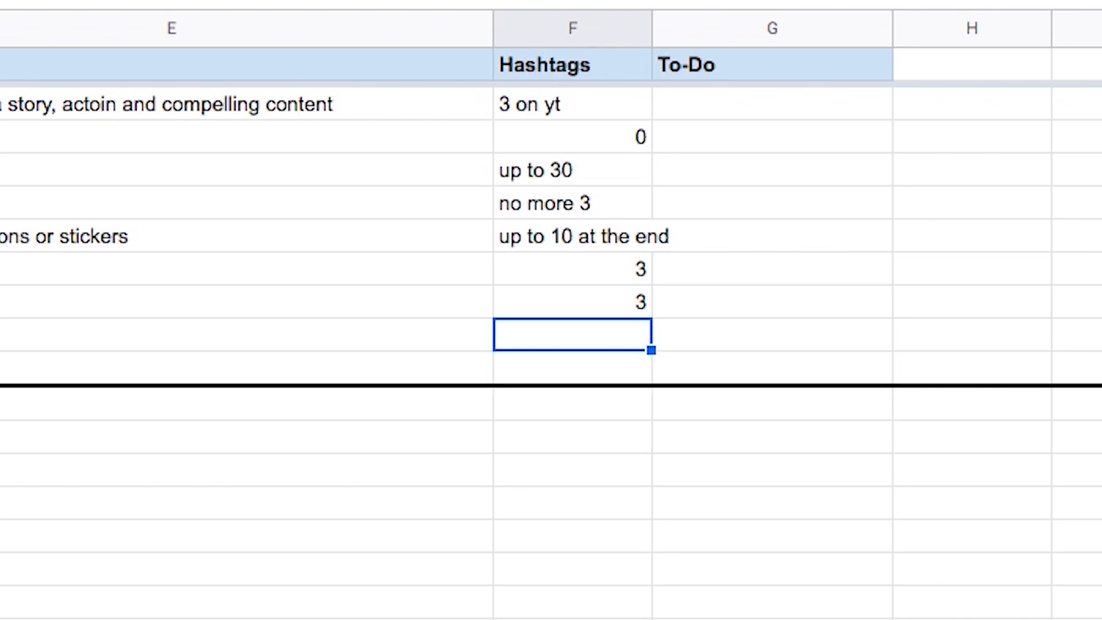
click(572, 367)
mouse_move(590, 109)
mouse_down()
mouse_move(590, 349)
mouse_move(567, 236)
mouse_up()
click(579, 140)
mouse_move(577, 138)
mouse_down()
mouse_move(568, 118)
mouse_move(555, 122)
mouse_up()
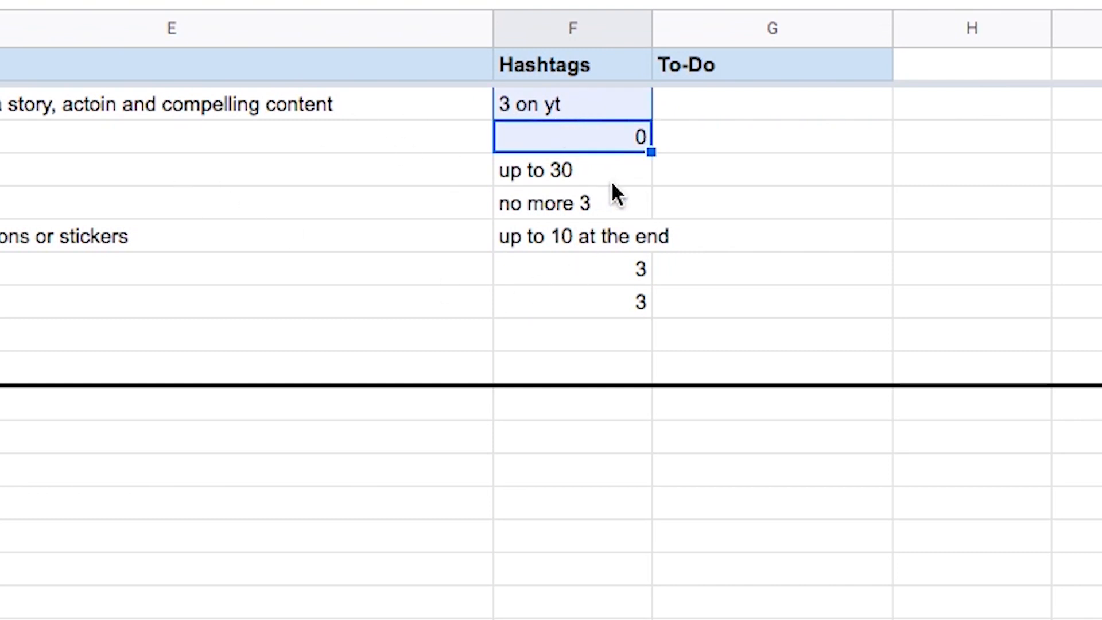
click(612, 184)
Replace the Date - 1st Youtube hashtags entry with "#christmas #happyholidays"
click(557, 105)
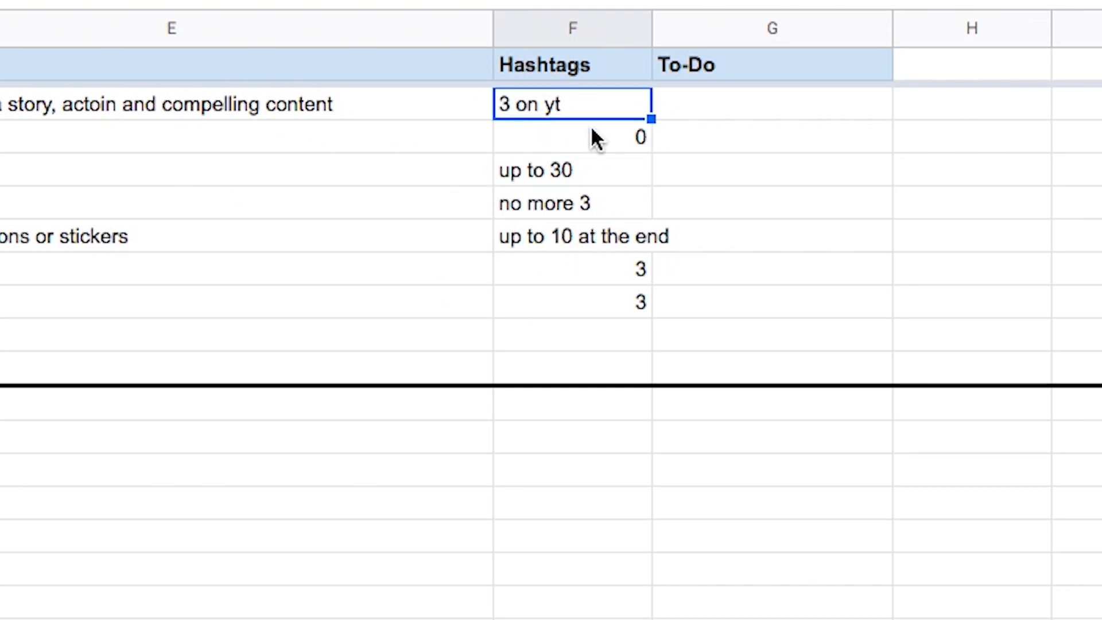
text(#ch)
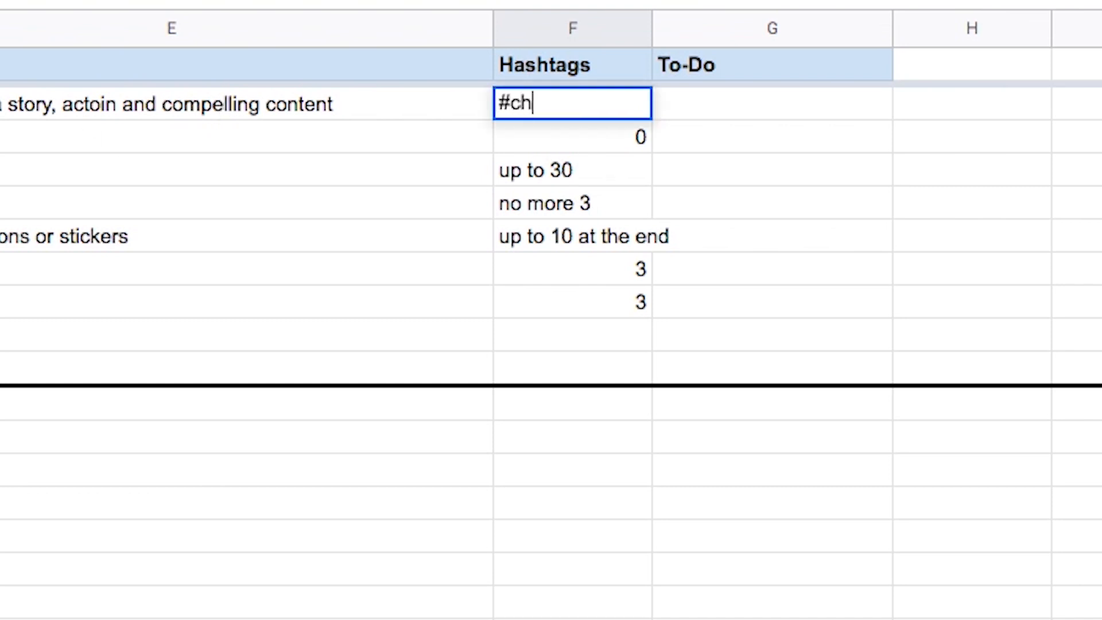
text(ristmas #)
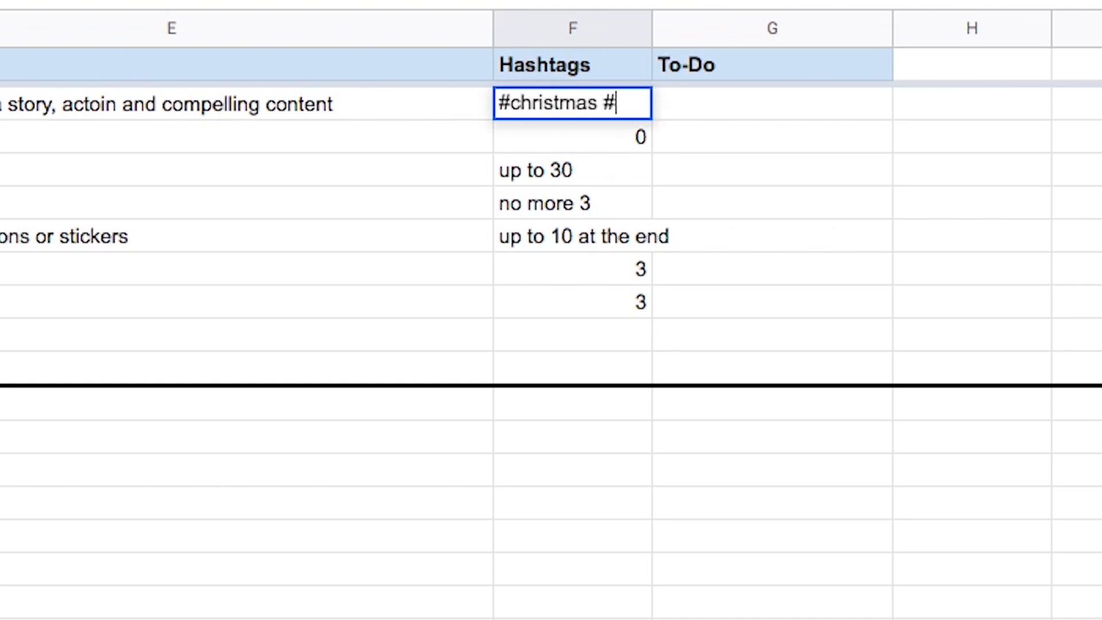
text(happyholidays)
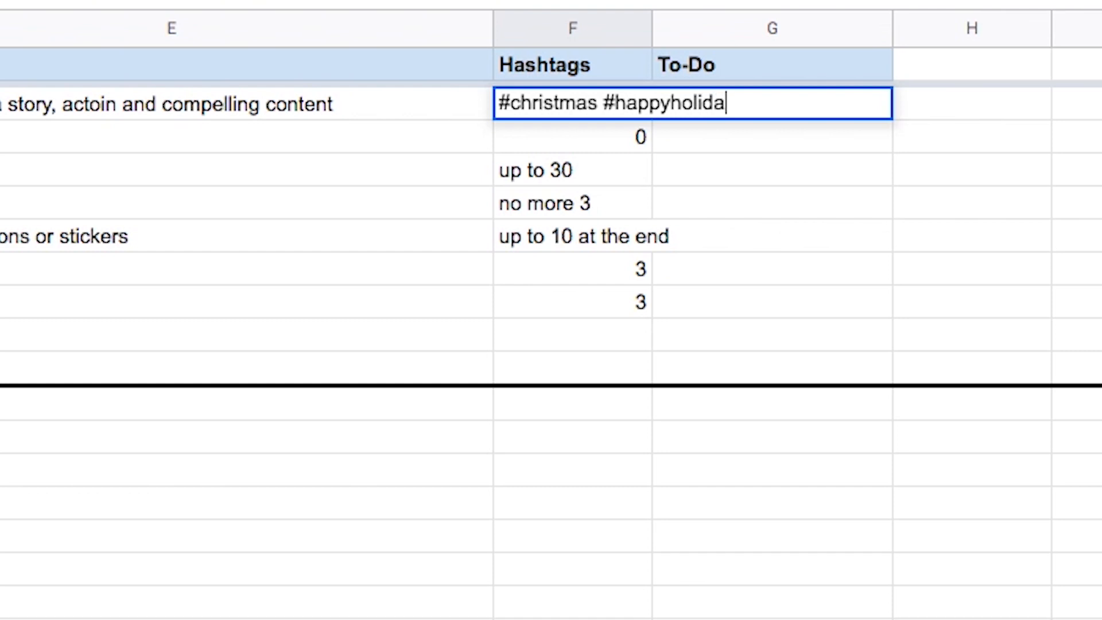
key(Return)
Copy the Youtube hashtags into the Instagram Hashtags cell under Date - 1st
click(573, 104)
key(ctrl+c)
click(572, 170)
key(ctrl+v)
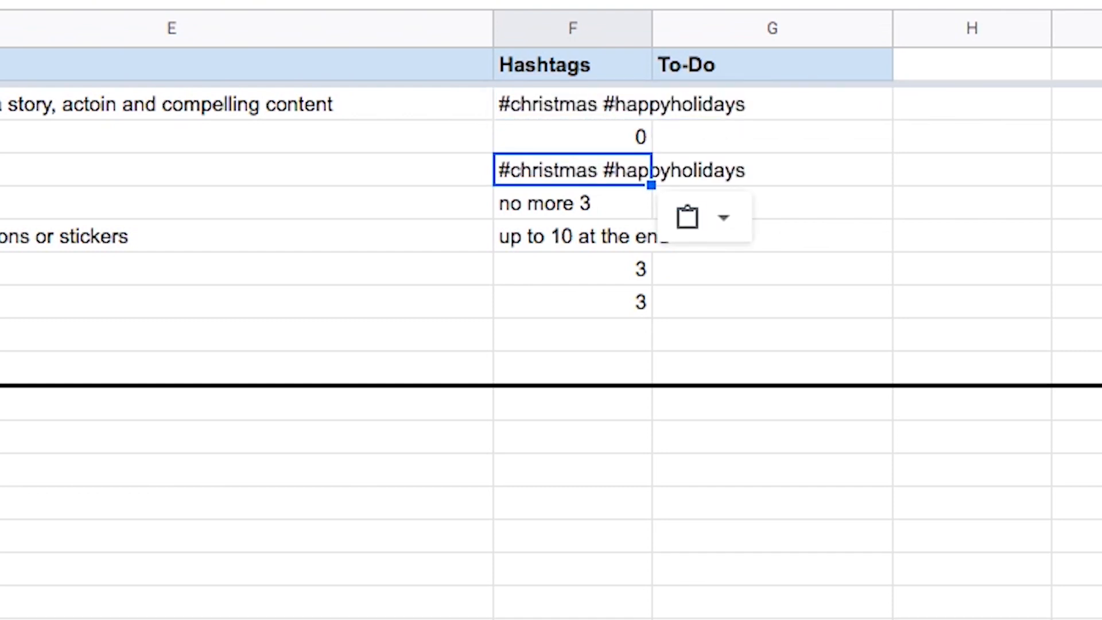
Under Date - 1st, enter the to-dos "make the video" for Youtube and "create the graphic" for Facebook
click(772, 137)
click(772, 104)
text(make the video)
key(Return)
text(create the grap)
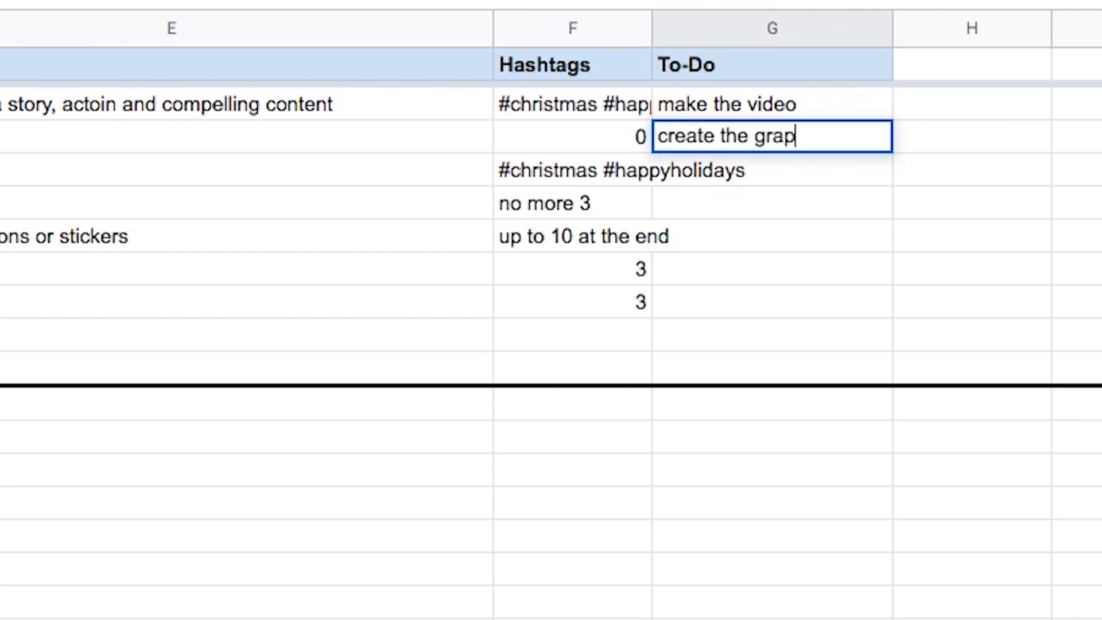
text(hic)
key(Return)
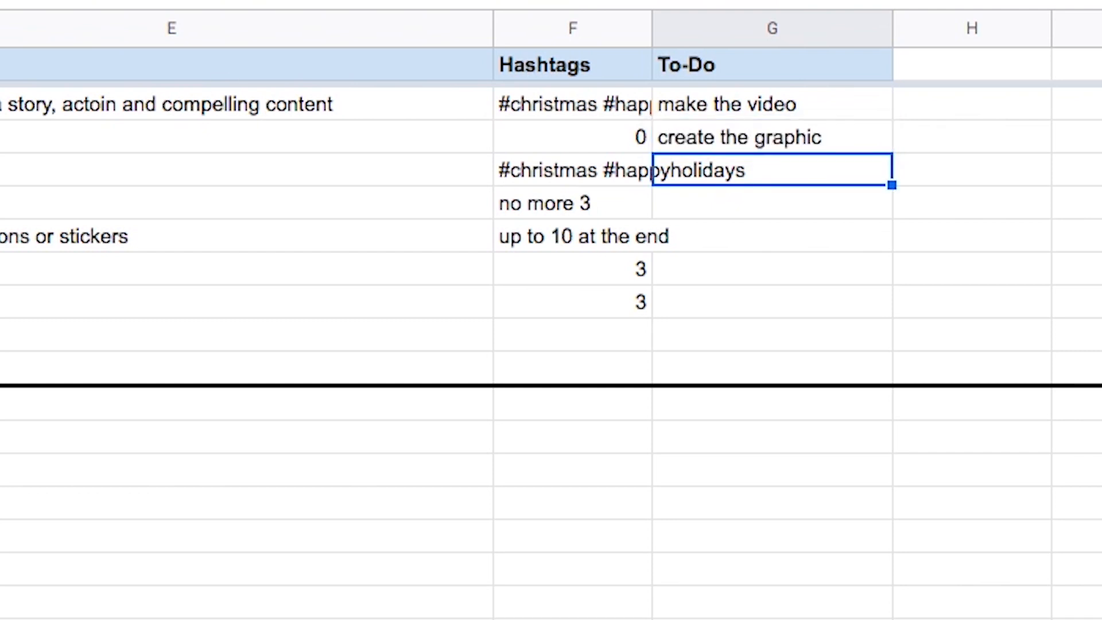
Review the calendar layout by highlighting the To-Do column, the daily platform rows from Date - 1st onward and the Platform header
click(701, 14)
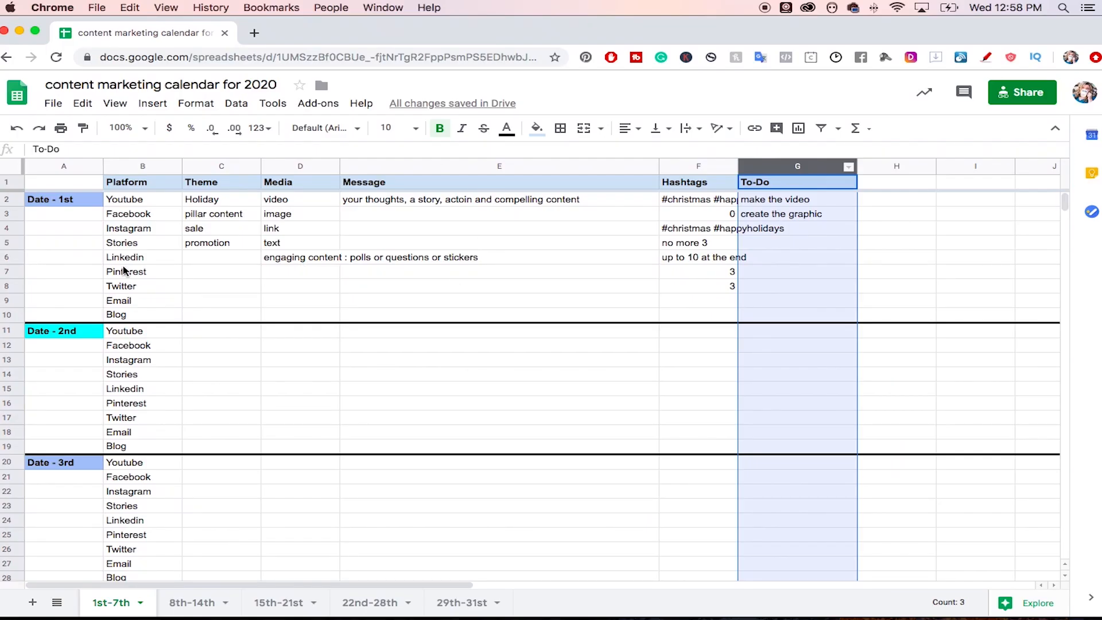
drag(143, 205, 796, 450)
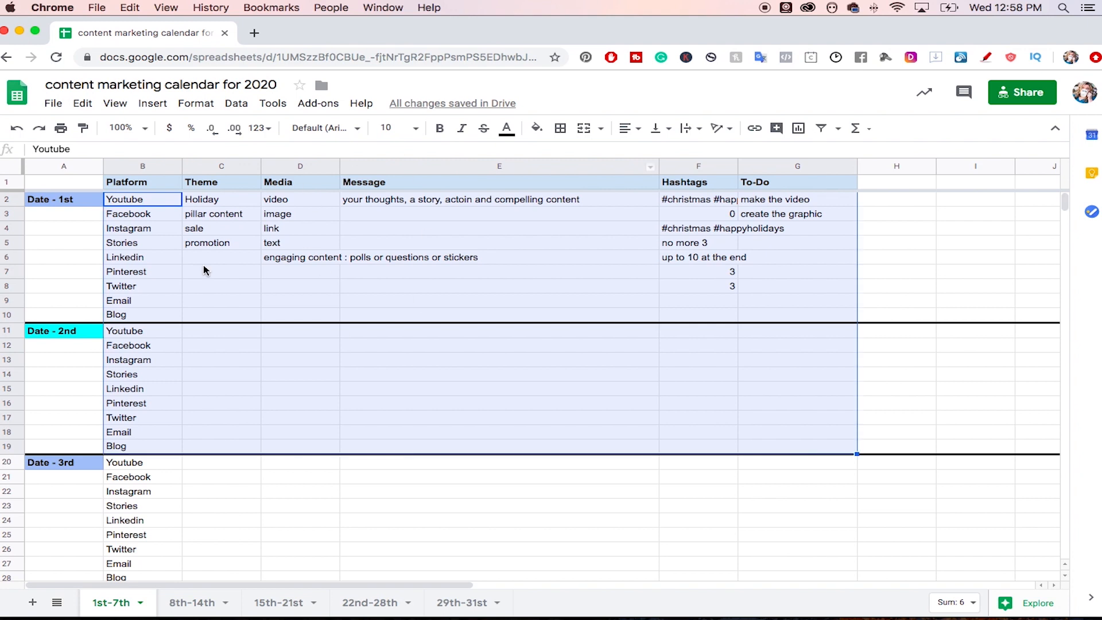
click(115, 197)
drag(114, 195, 823, 467)
scroll(253, 361, up, 15)
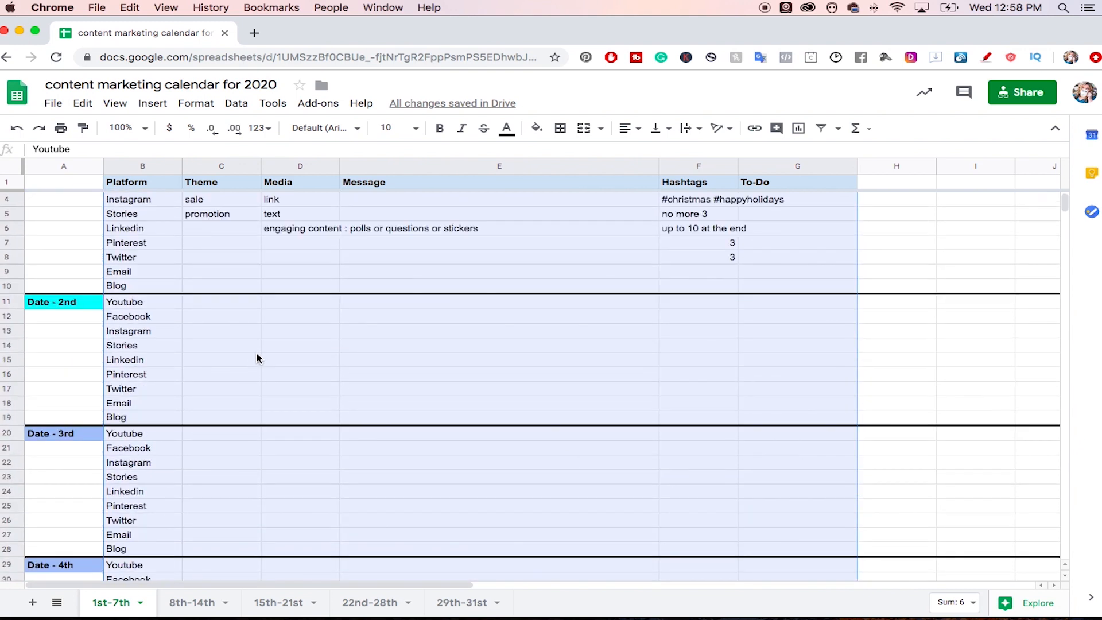
click(130, 184)
mouse_move(129, 184)
mouse_down()
mouse_move(811, 327)
mouse_move(114, 179)
mouse_up()
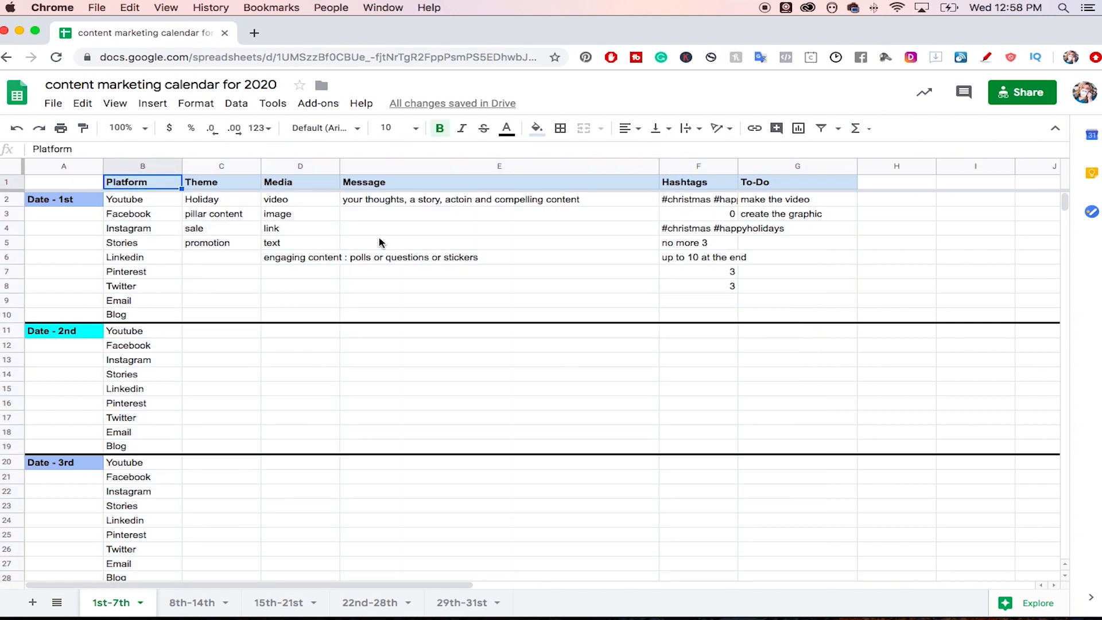